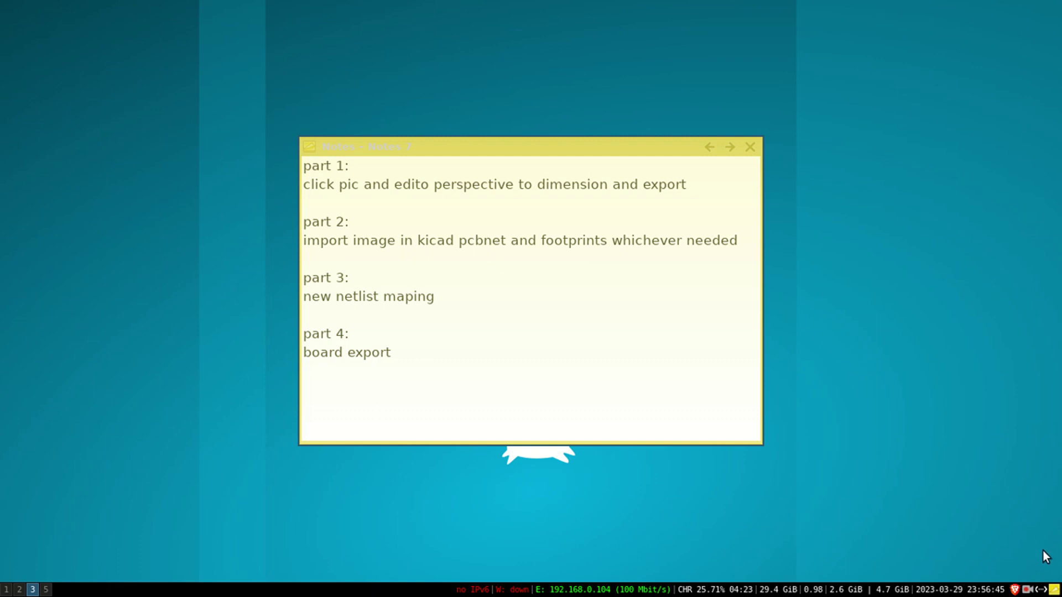
# Step: Read part 1 of the four-part reverse-engineering plan in Notes, then close the notes
pyautogui.click(312, 205)
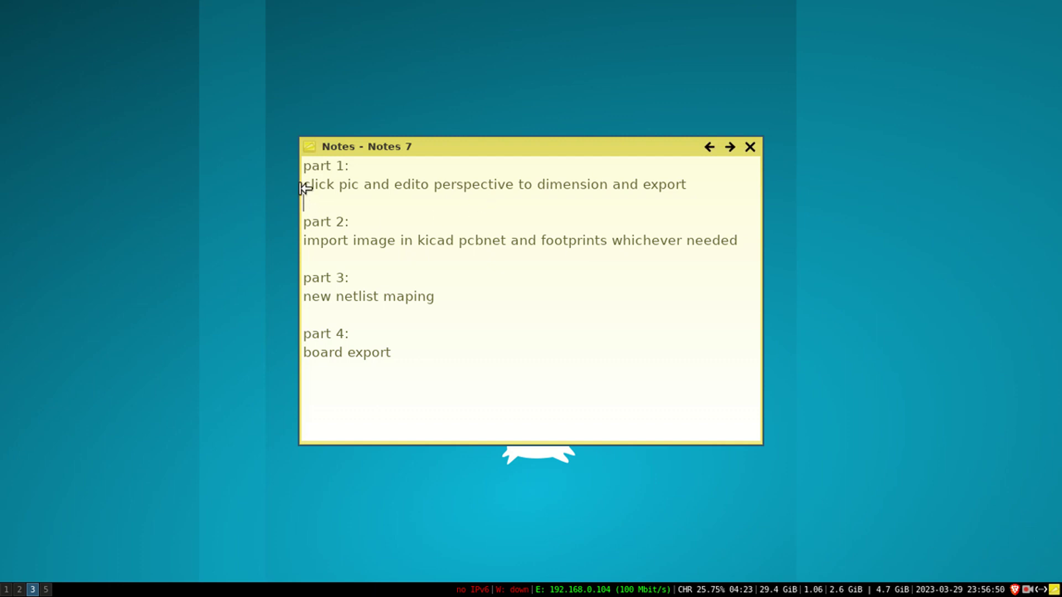
pyautogui.moveTo(304, 185); pyautogui.dragTo(697, 195)
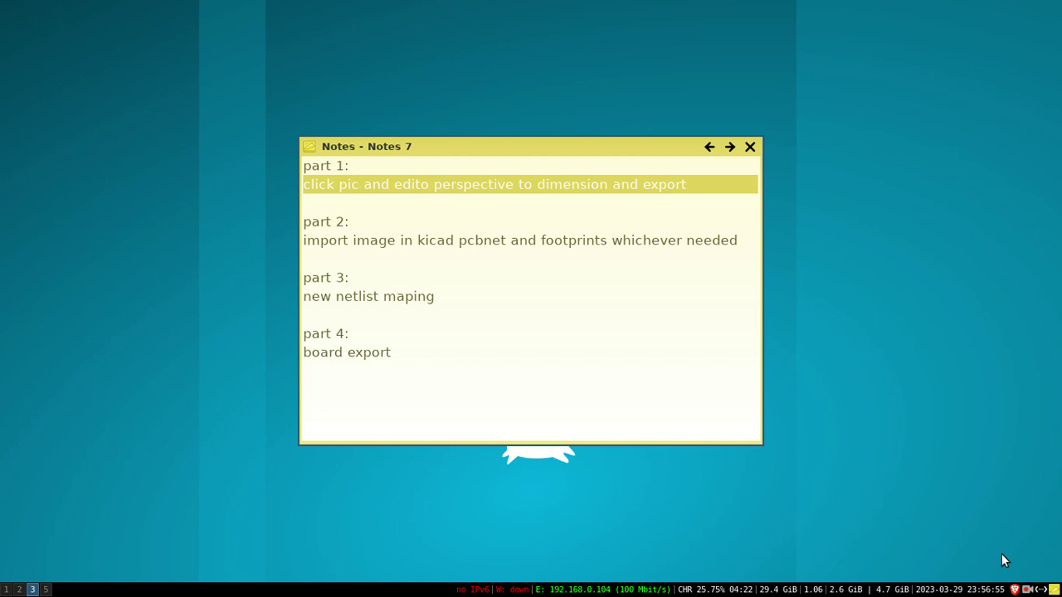
pyautogui.click(1052, 589)
# Step: Bring up the sample.jpg photo in GIMP and check Help > About, which shows version 2.10.30
pyautogui.click(18, 590)
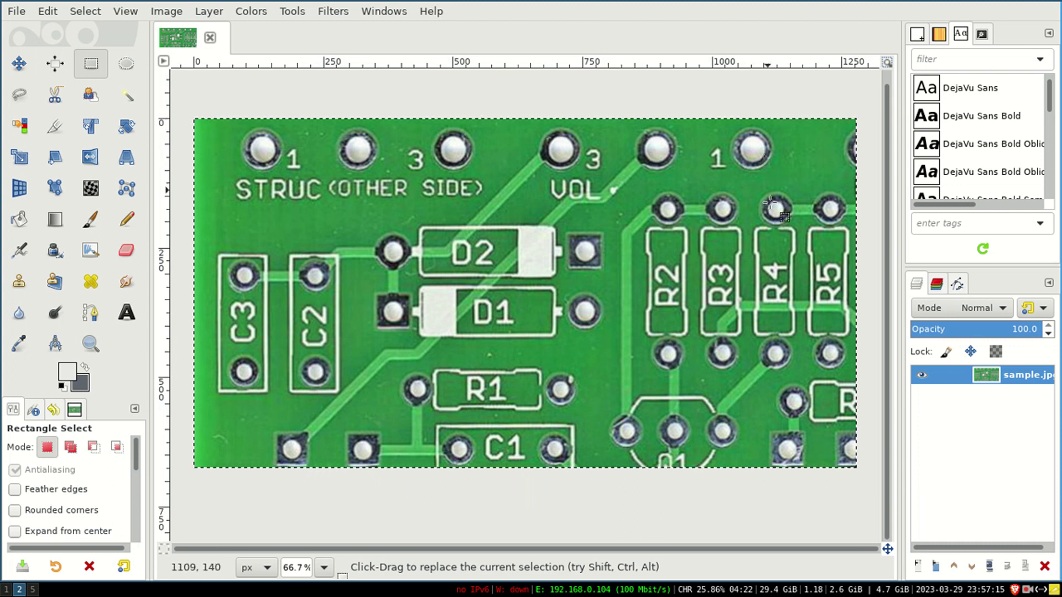
pyautogui.click(432, 11)
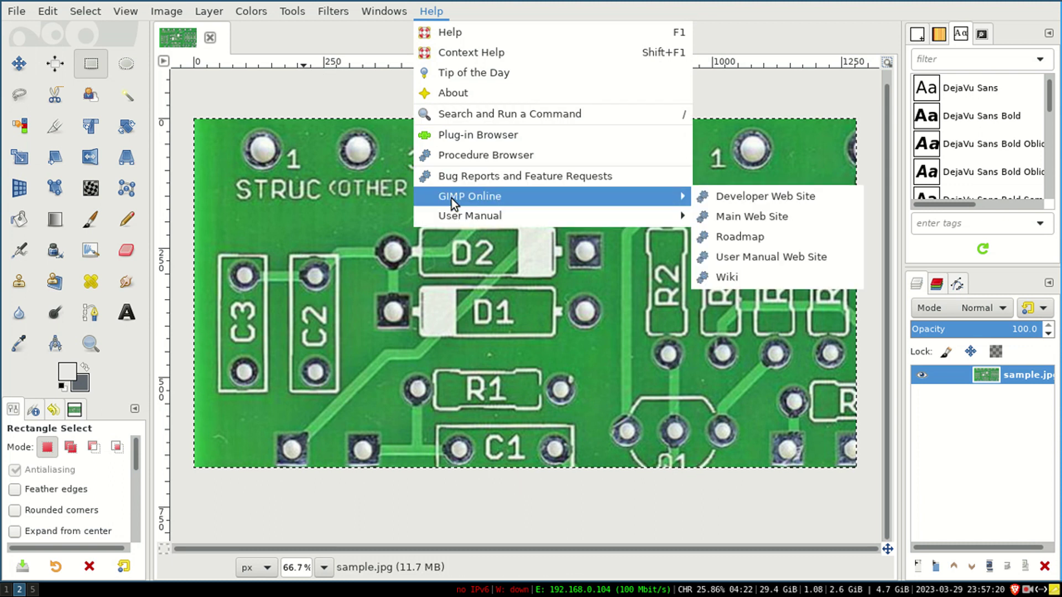
pyautogui.click(445, 92)
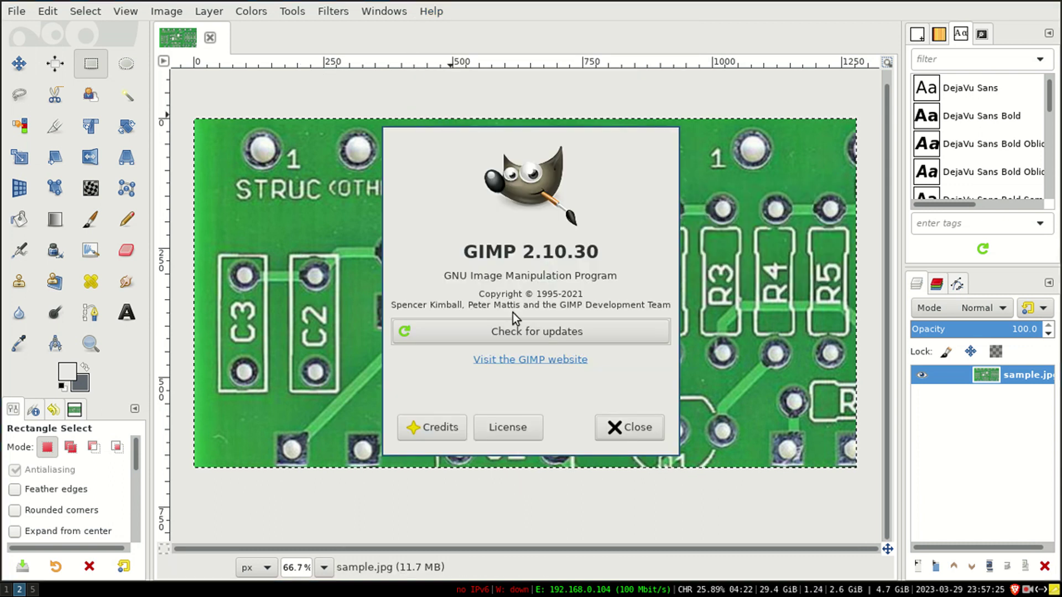
pyautogui.click(620, 436)
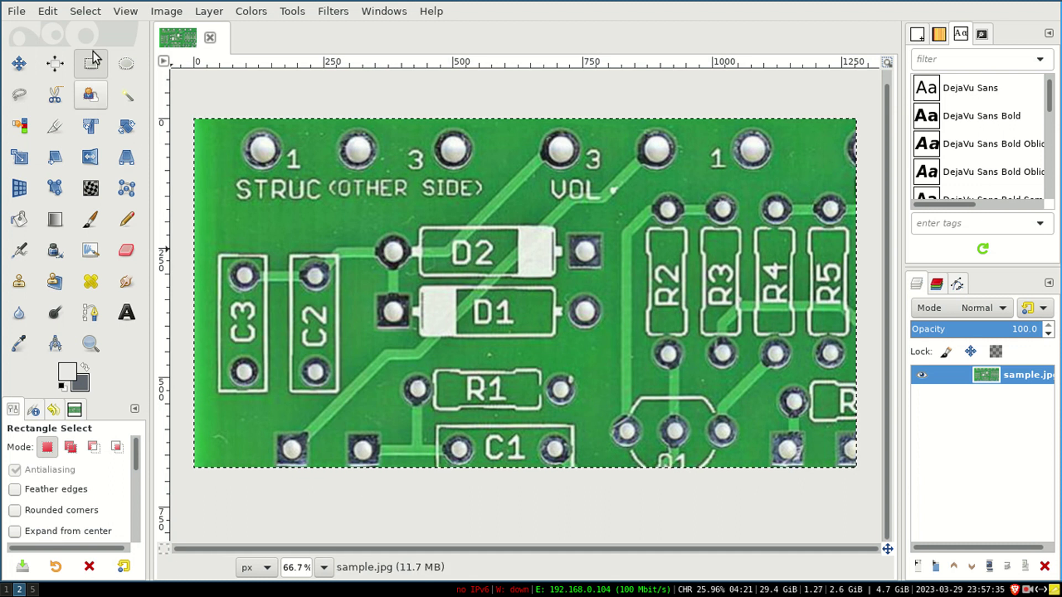
# Step: Create a new GIMP image measured in millimetres, 50.04 × 39.96 mm
pyautogui.click(17, 11)
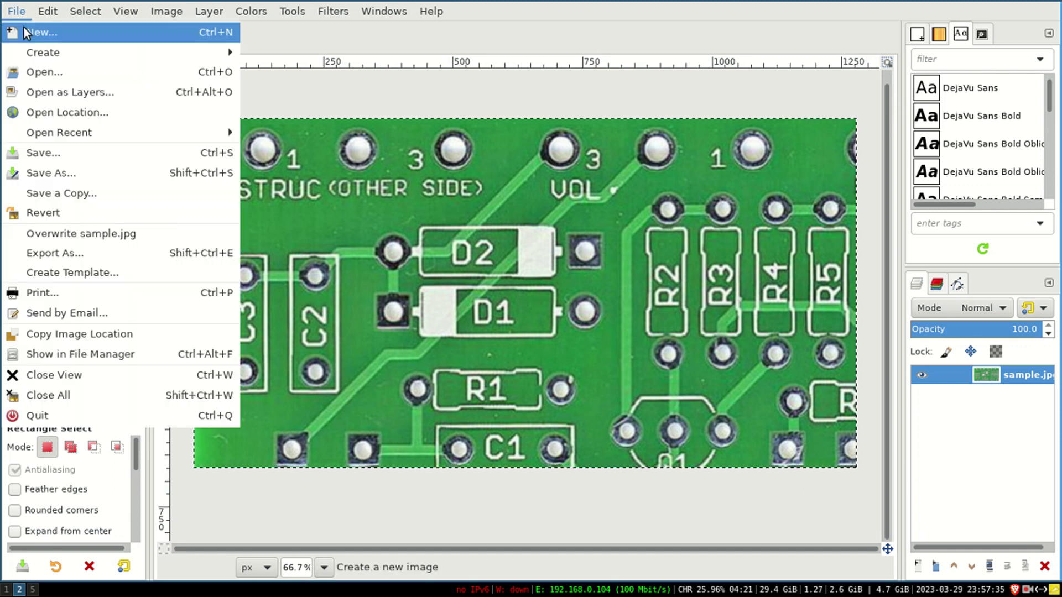
pyautogui.click(25, 33)
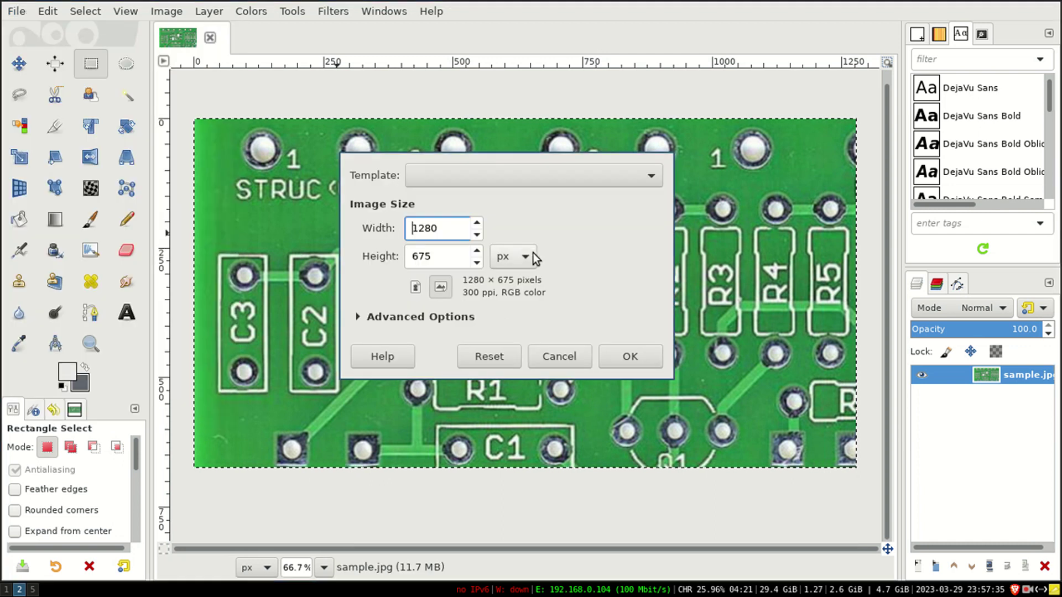
pyautogui.click(509, 263)
pyautogui.click(516, 304)
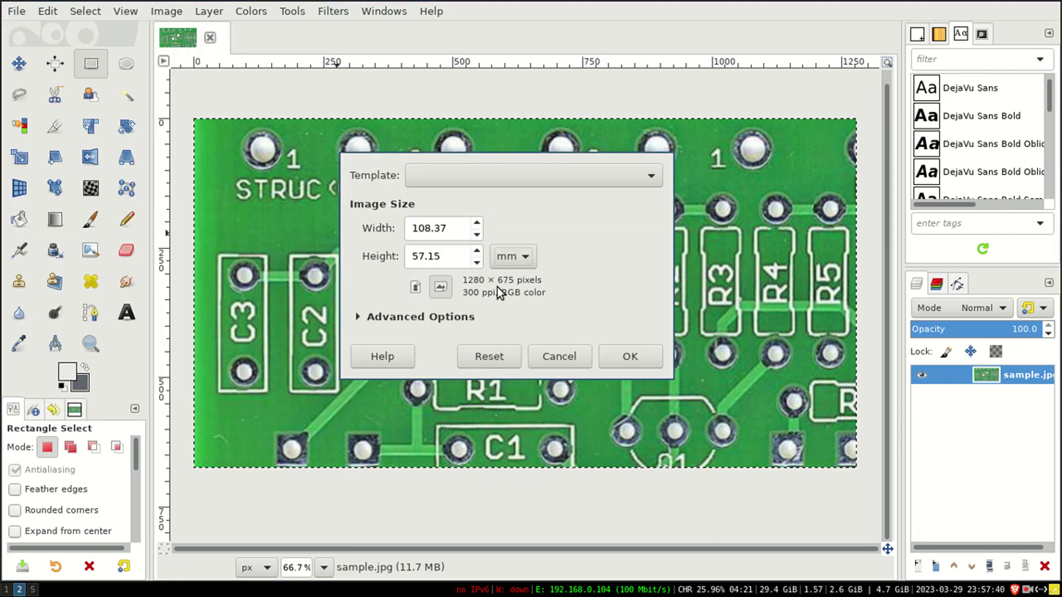
pyautogui.doubleClick(459, 234)
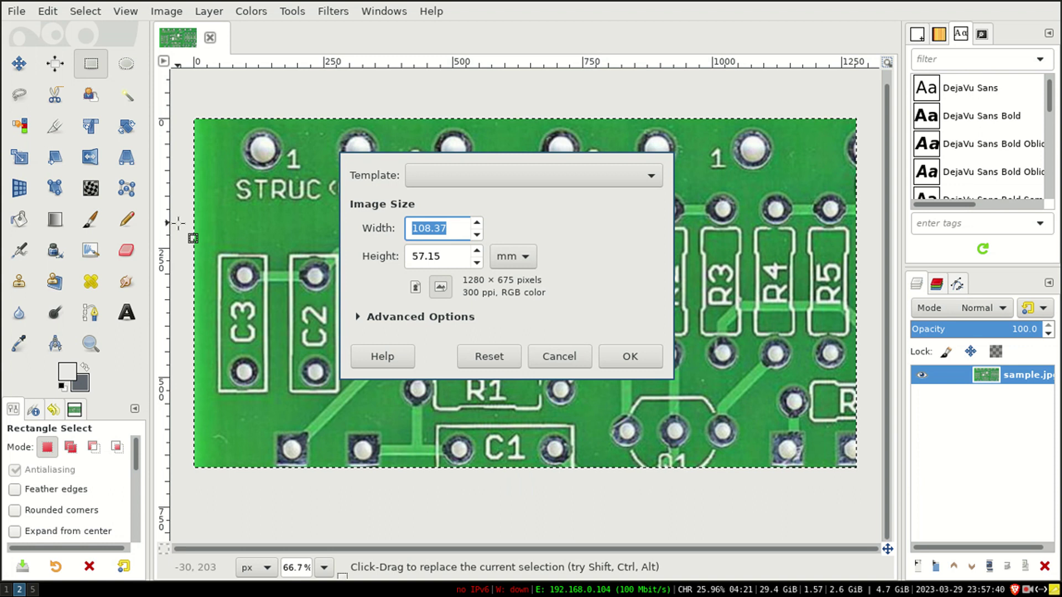
pyautogui.write('50')
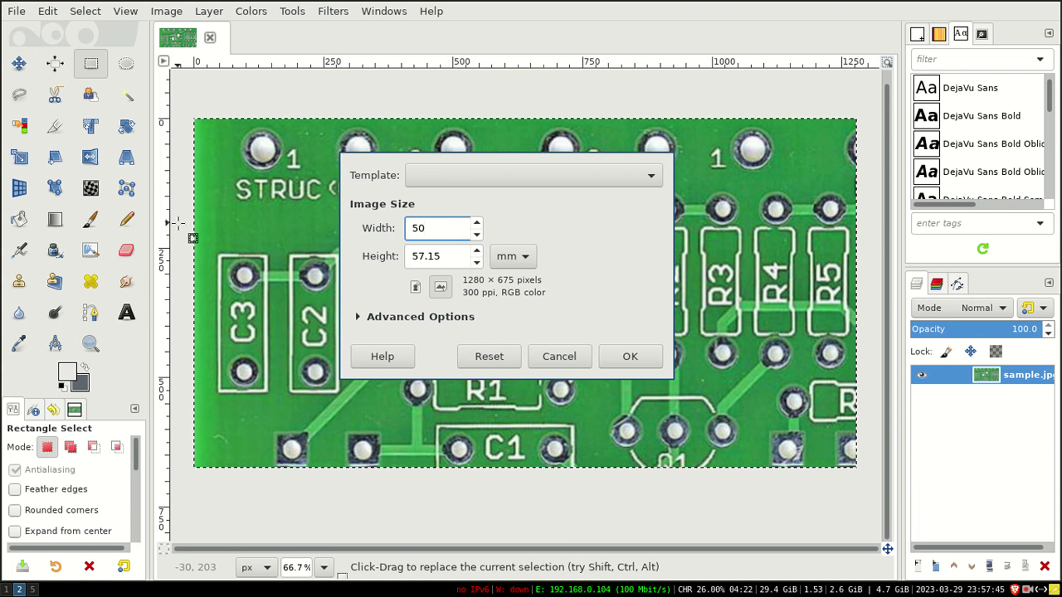
pyautogui.press('Tab')
pyautogui.write('40')
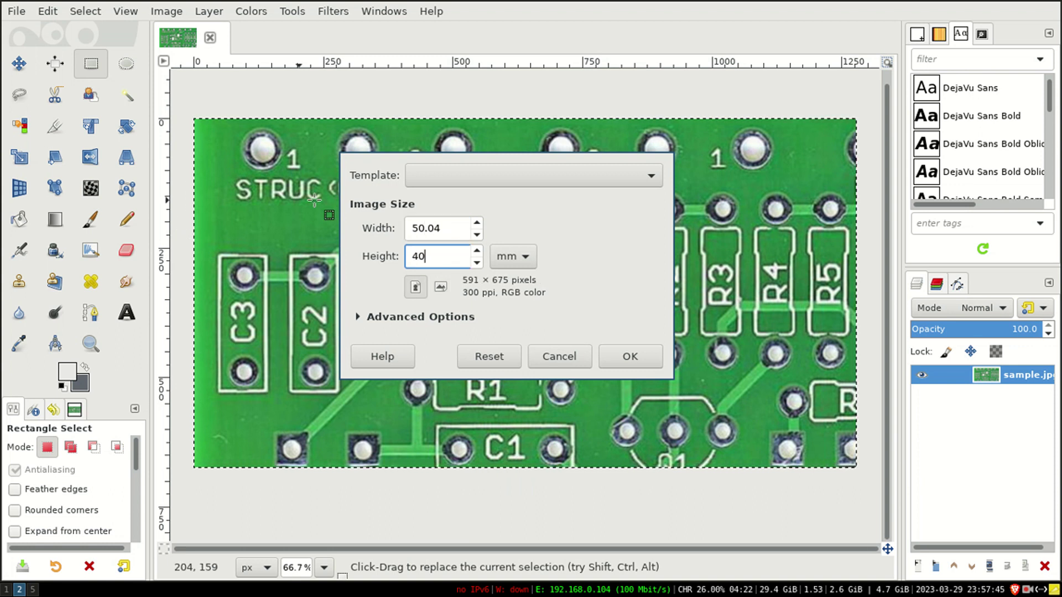
pyautogui.click(445, 230)
pyautogui.click(449, 264)
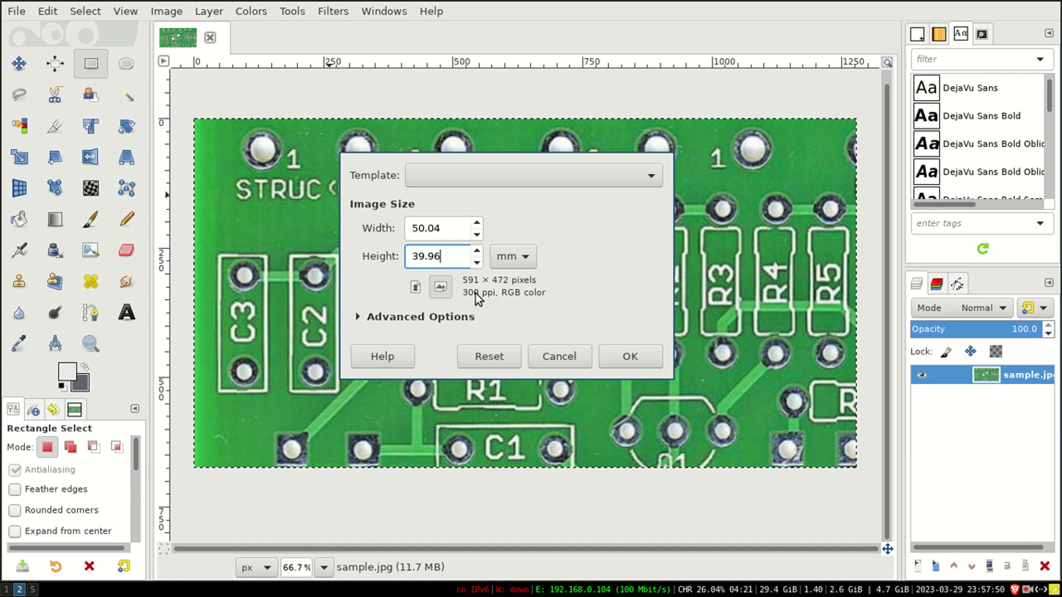
pyautogui.click(643, 363)
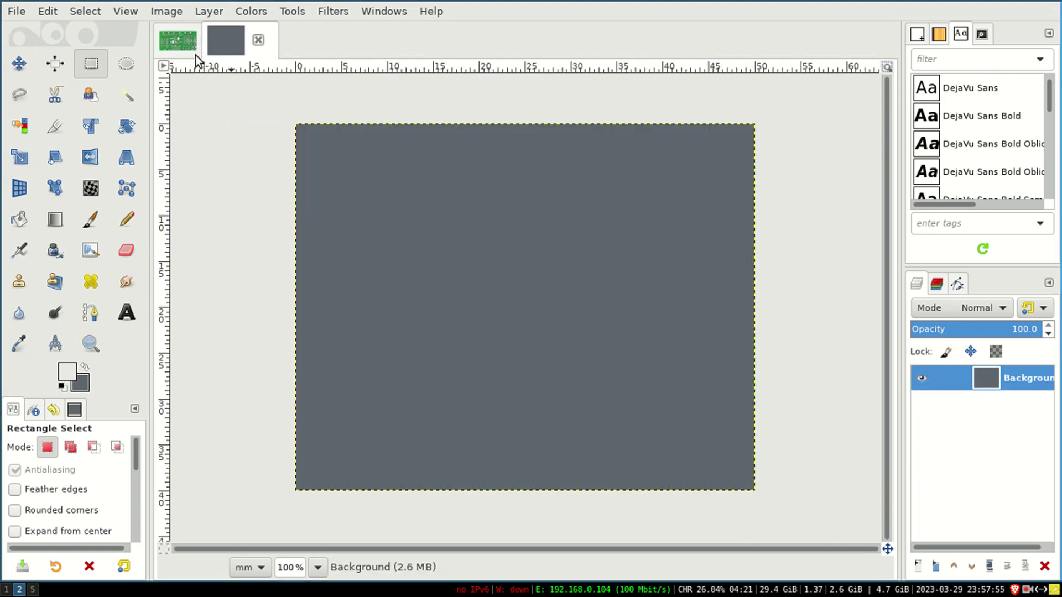
# Step: Copy the PCB photo, paste it into the new image and name the layer 'pasted'
pyautogui.click(178, 40)
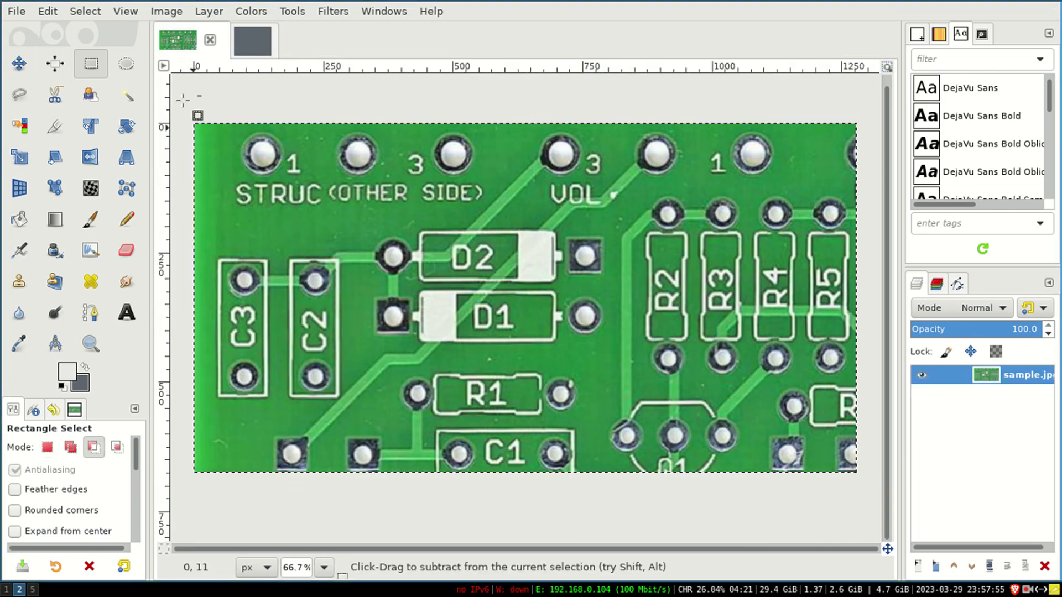
pyautogui.click(56, 13)
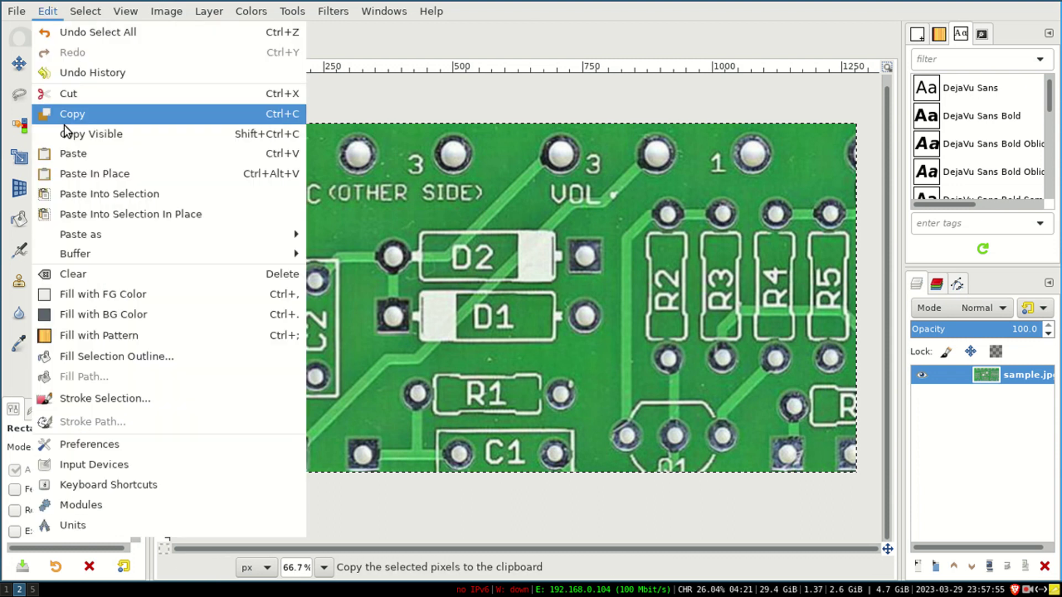
pyautogui.click(72, 113)
pyautogui.click(250, 43)
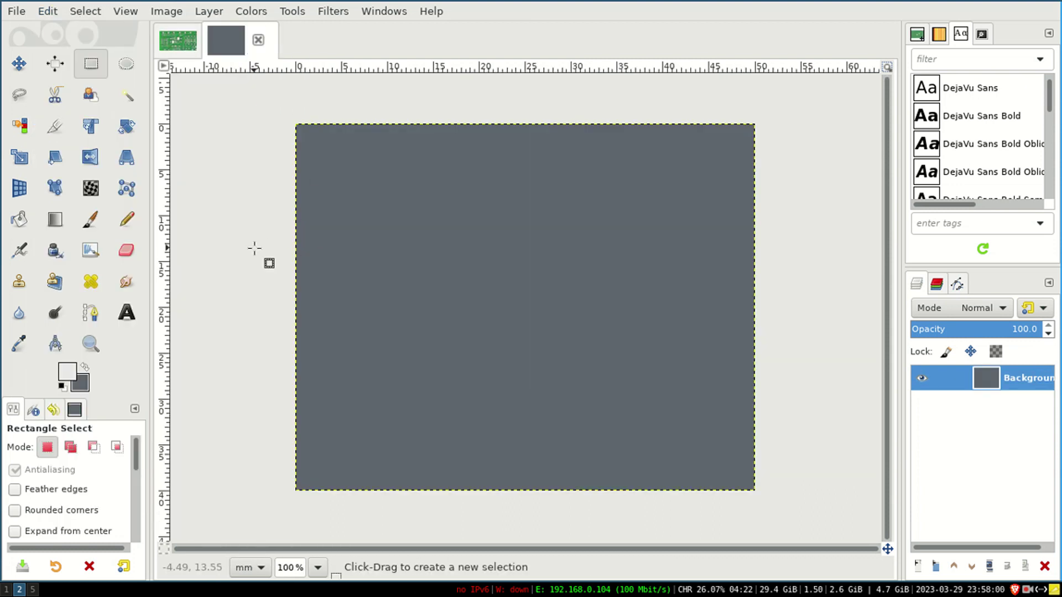
pyautogui.hotkey('ctrl', 'v')
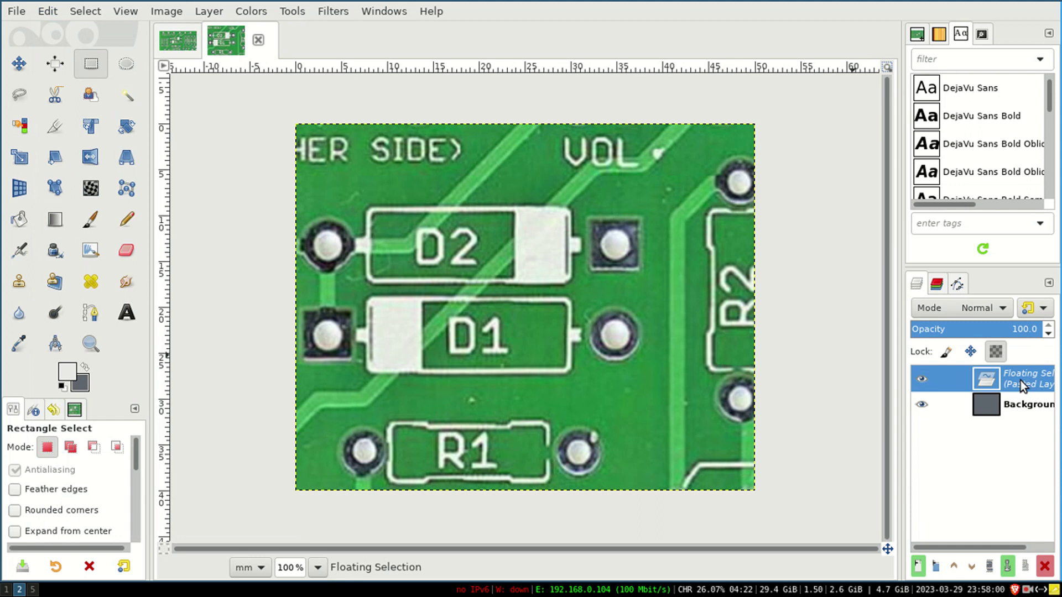
pyautogui.doubleClick(1021, 380)
pyautogui.write('pasted')
pyautogui.press('Return')
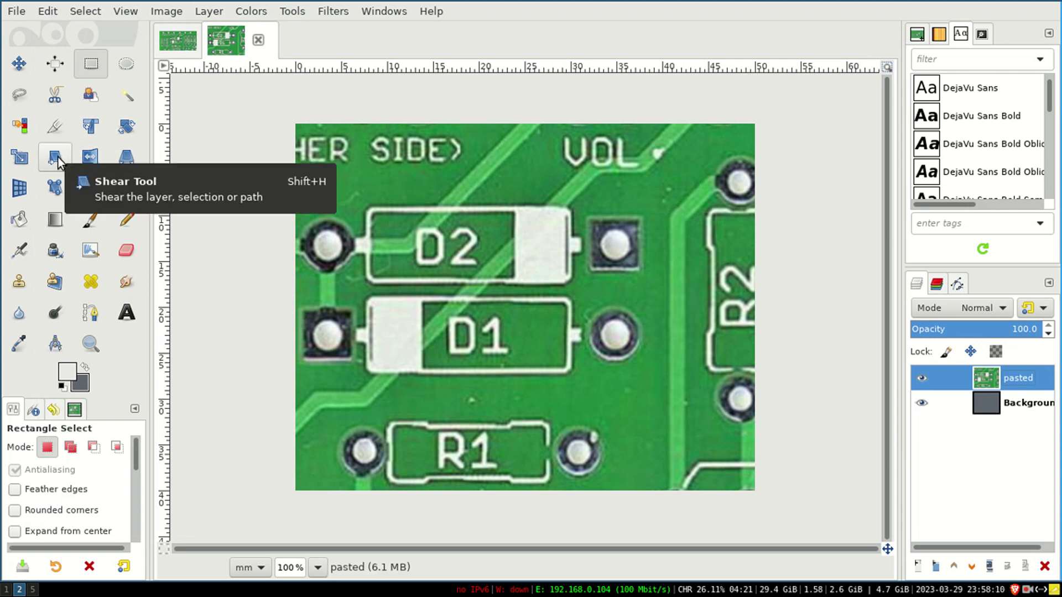
# Step: Perspective-transform the pasted layer by aligning its corners with the board's corners, then apply it
pyautogui.click(126, 158)
pyautogui.click(363, 208)
pyautogui.keyDown('ctrl'); pyautogui.scroll(-5, 332, 208); pyautogui.keyUp('ctrl')
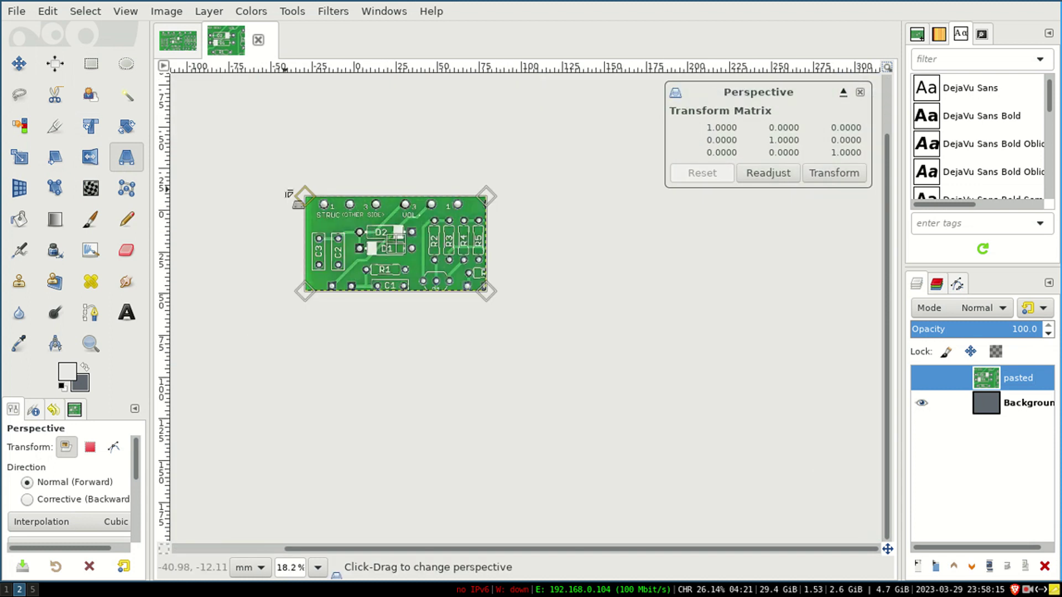
pyautogui.moveTo(318, 206); pyautogui.dragTo(361, 220)
pyautogui.keyDown('ctrl'); pyautogui.scroll(4, 357, 212); pyautogui.keyUp('ctrl')
pyautogui.scroll(-1, 344, 248)
pyautogui.moveTo(183, 482); pyautogui.dragTo(360, 427)
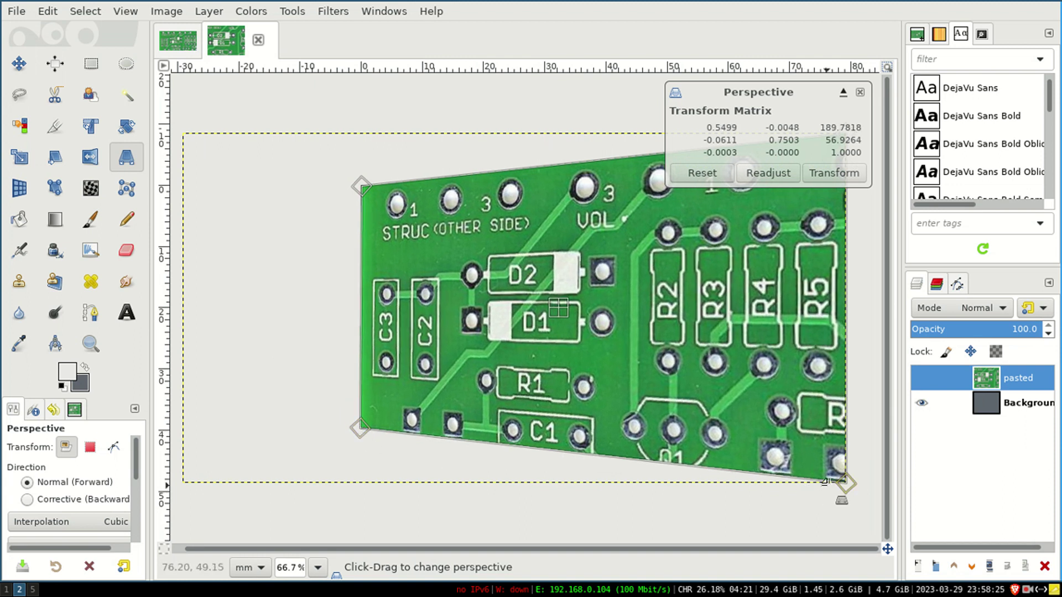
pyautogui.moveTo(843, 477); pyautogui.dragTo(667, 416)
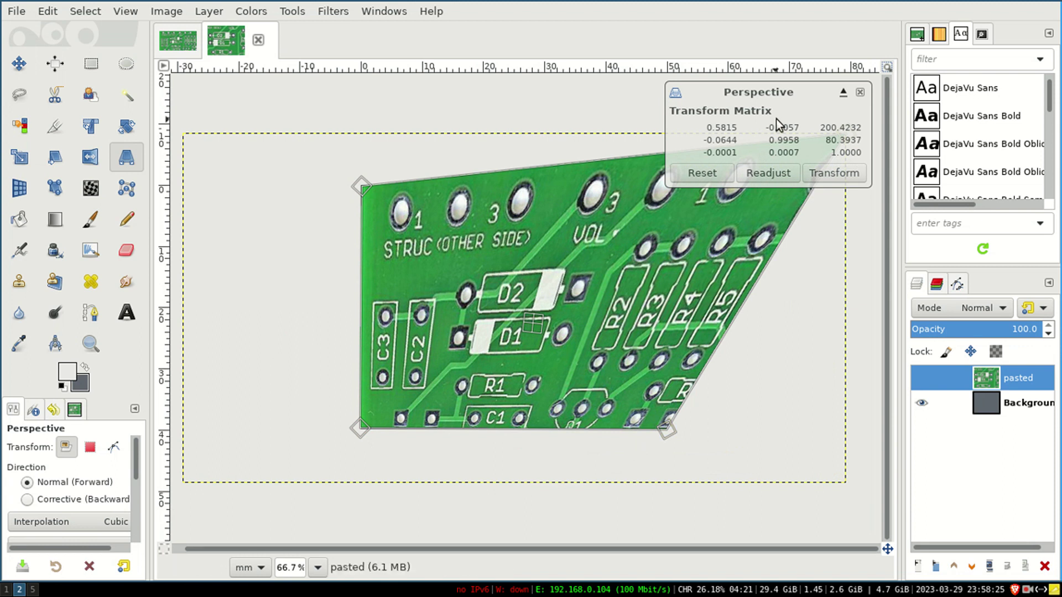
pyautogui.click(843, 92)
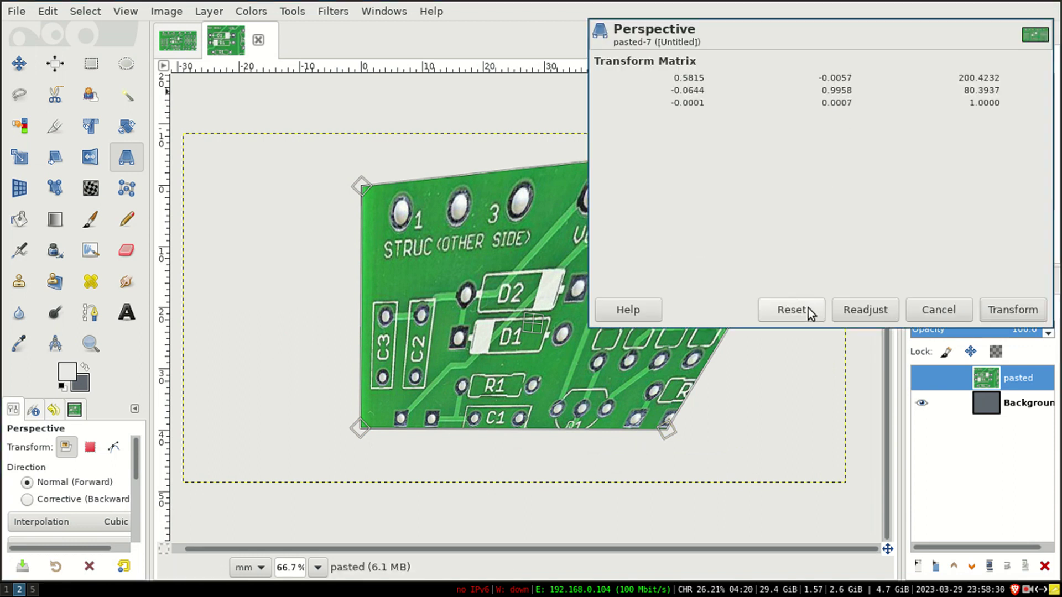
pyautogui.keyDown('super'); pyautogui.moveTo(917, 193); pyautogui.dragTo(339, 407); pyautogui.keyUp('super')
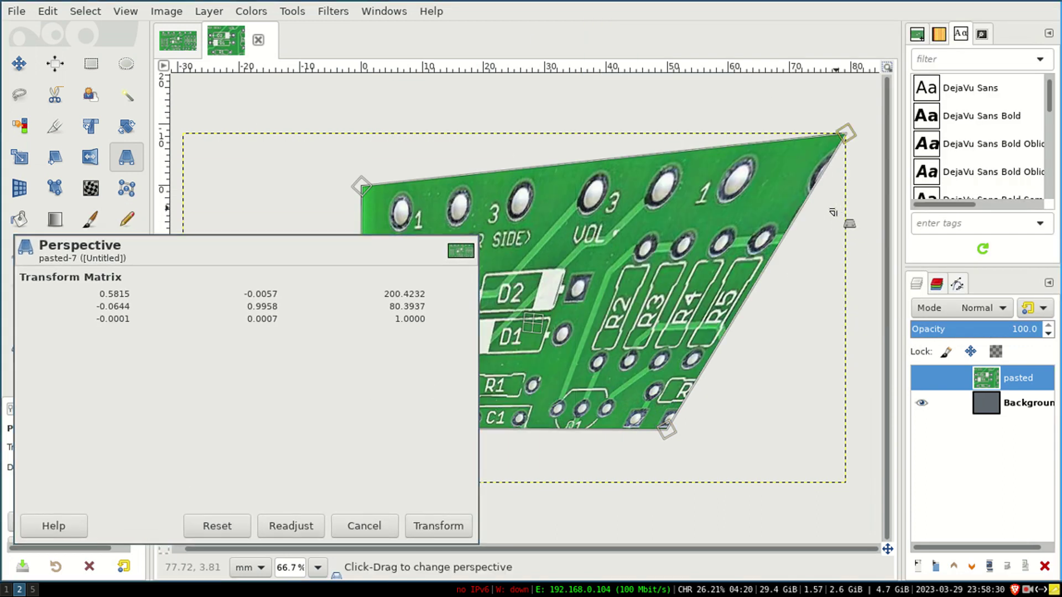
pyautogui.moveTo(849, 133); pyautogui.dragTo(666, 188)
pyautogui.click(449, 531)
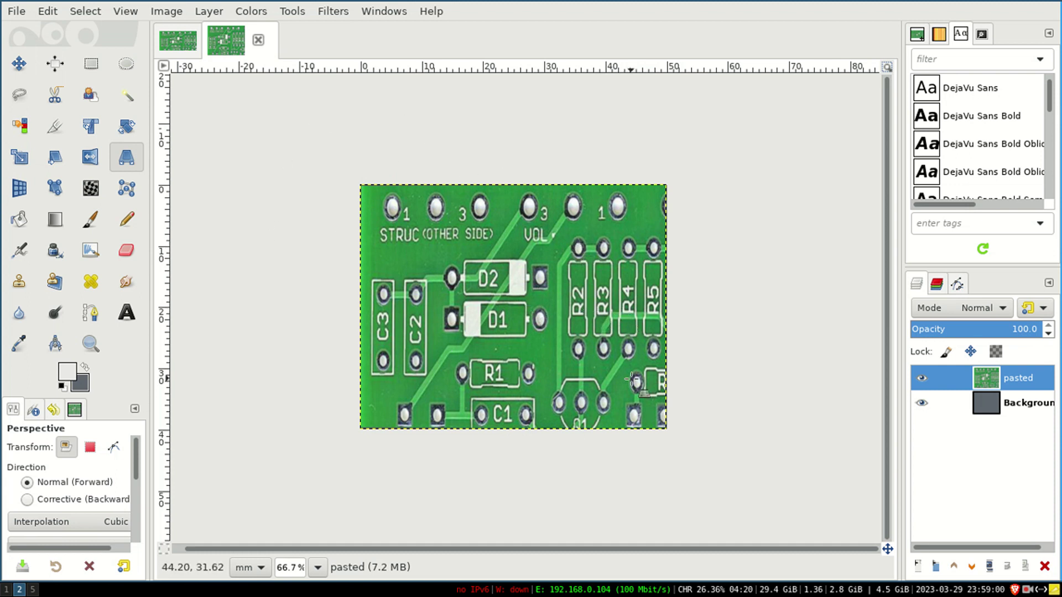
pyautogui.click(16, 11)
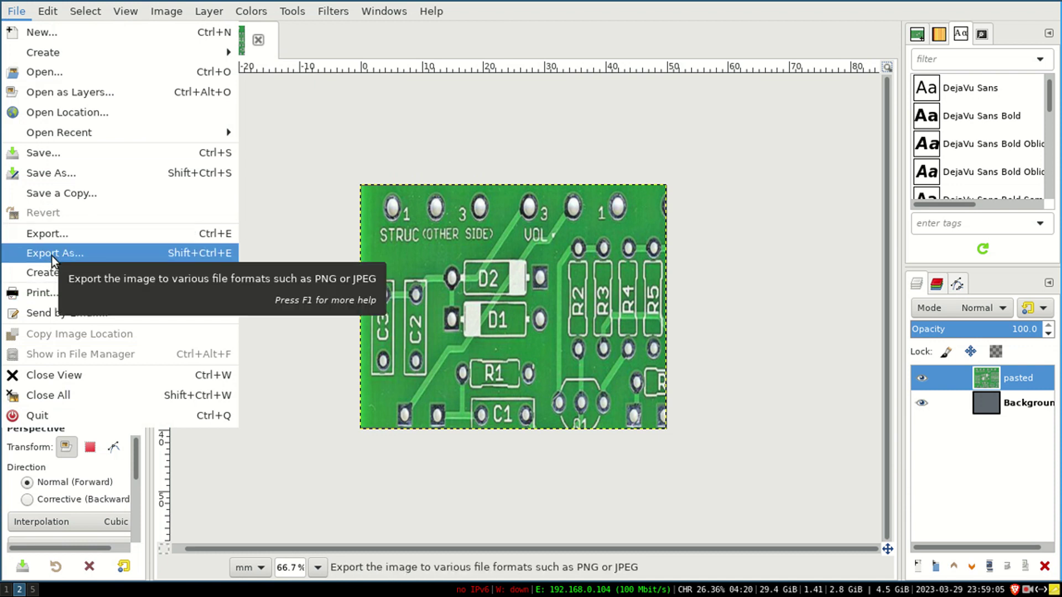
pyautogui.click(424, 117)
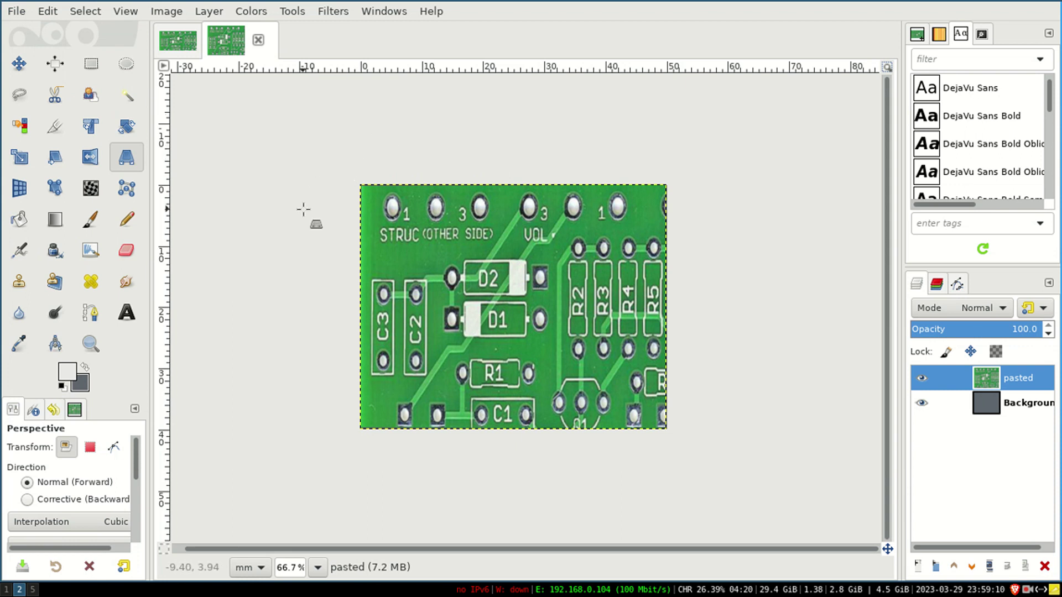
# Step: Open the reverse project's PCB Editor and pan the board aside to free canvas space
pyautogui.press('super+1')
pyautogui.click(143, 6)
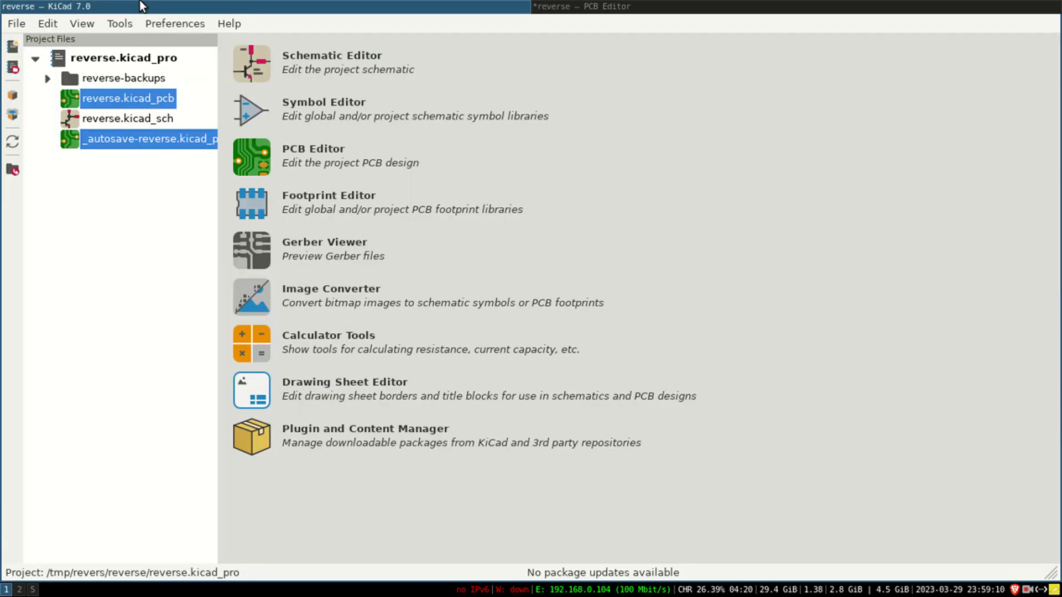
pyautogui.click(74, 58)
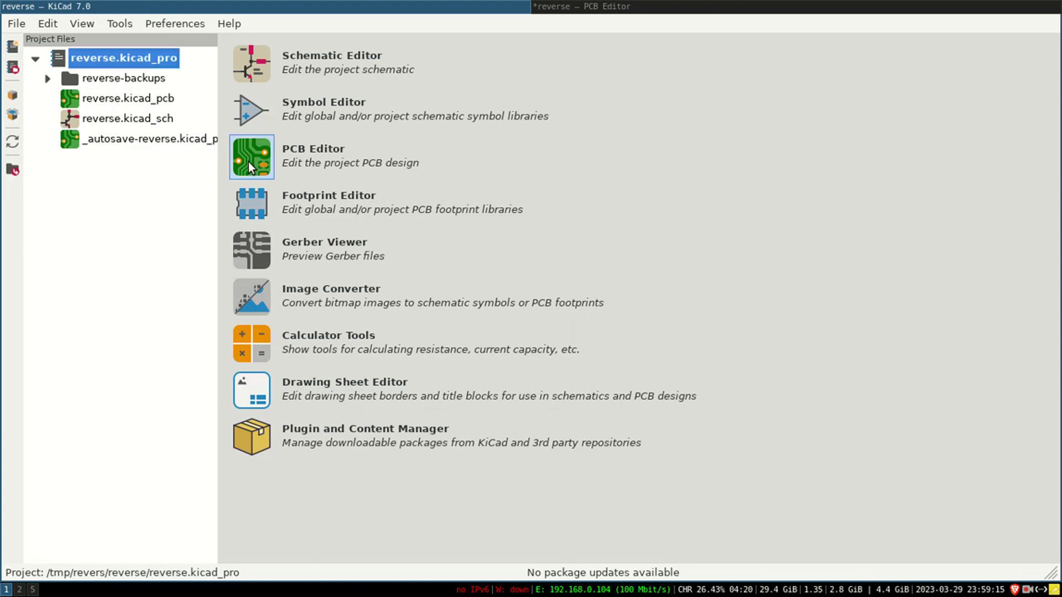
pyautogui.click(565, 7)
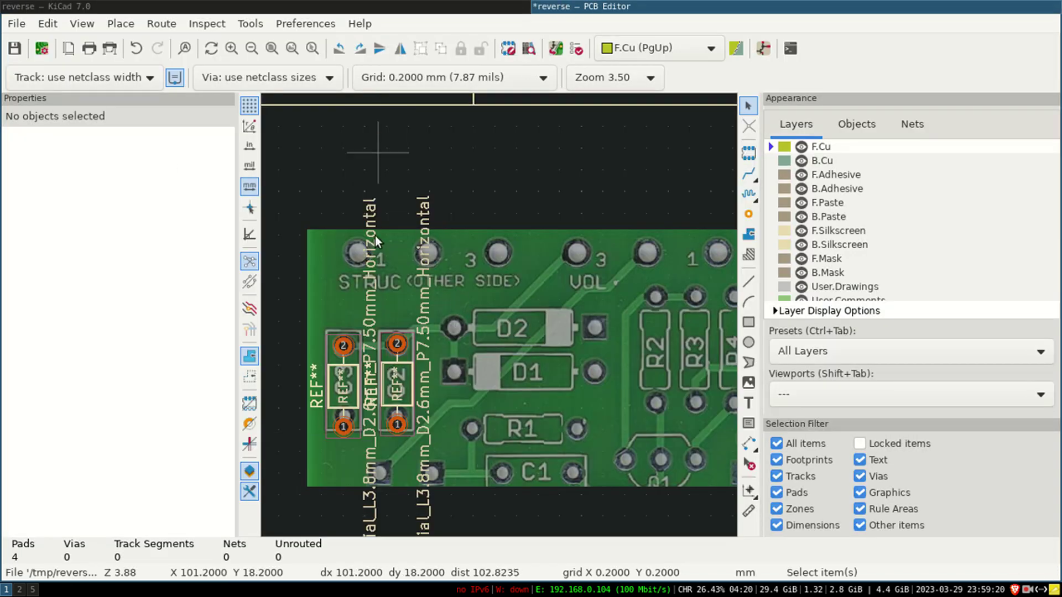
pyautogui.scroll(-2, 383, 375)
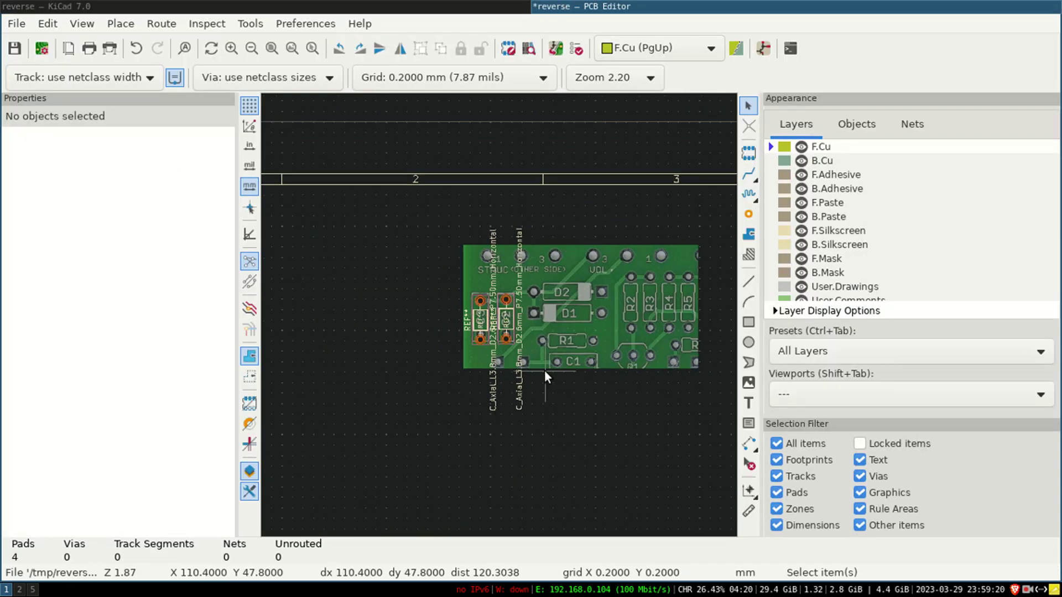
pyautogui.moveTo(564, 421); pyautogui.dragTo(486, 178, button='middle')
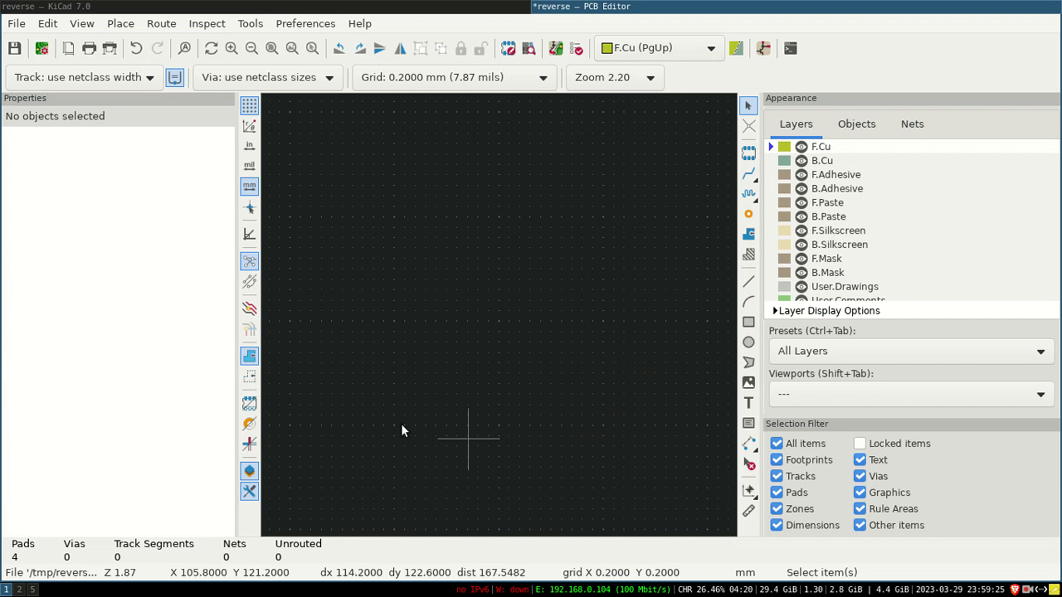
# Step: Add sample.jpg from /tmp/revers/img as an image and place it on the canvas
pyautogui.click(111, 23)
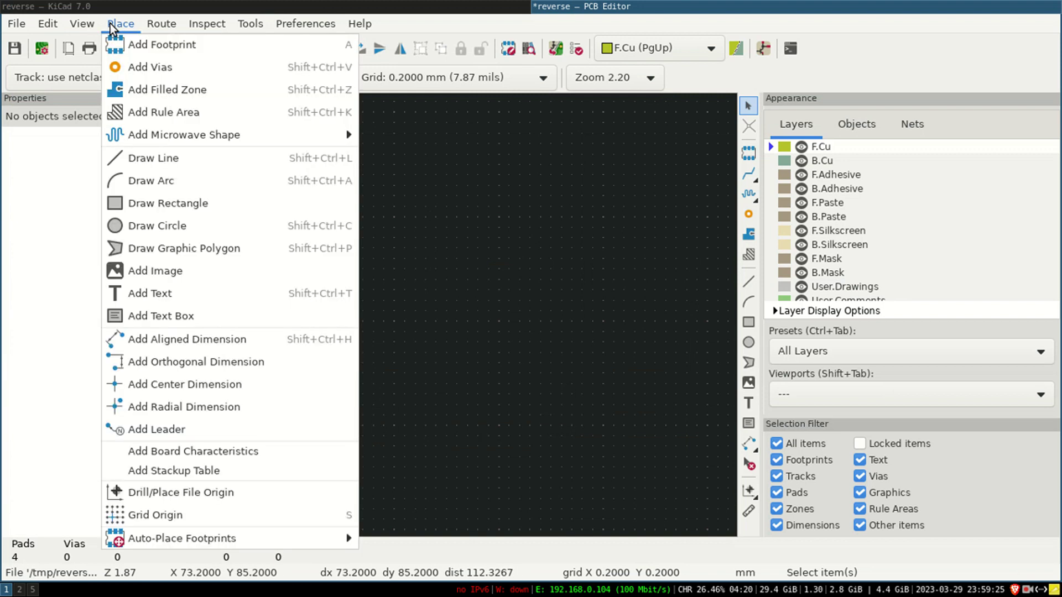
pyautogui.click(168, 270)
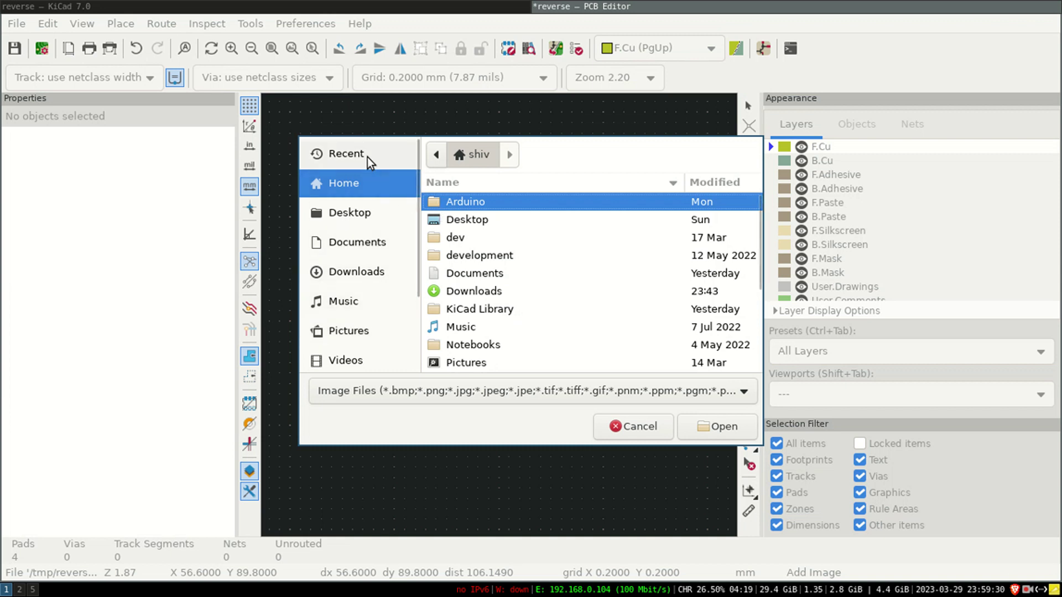
pyautogui.scroll(-3, 360, 320)
pyautogui.click(352, 323)
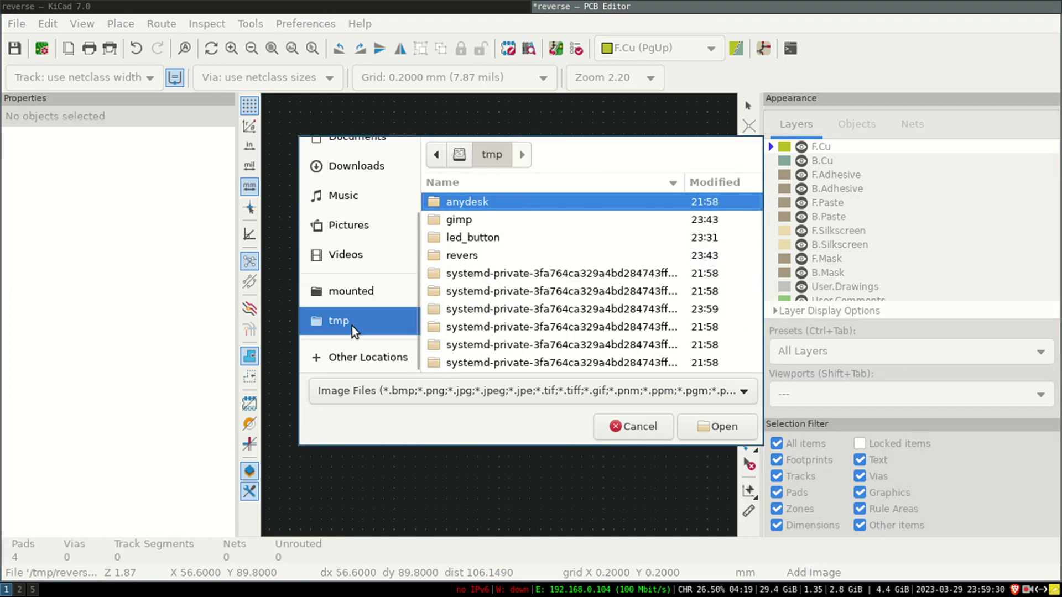
pyautogui.doubleClick(461, 255)
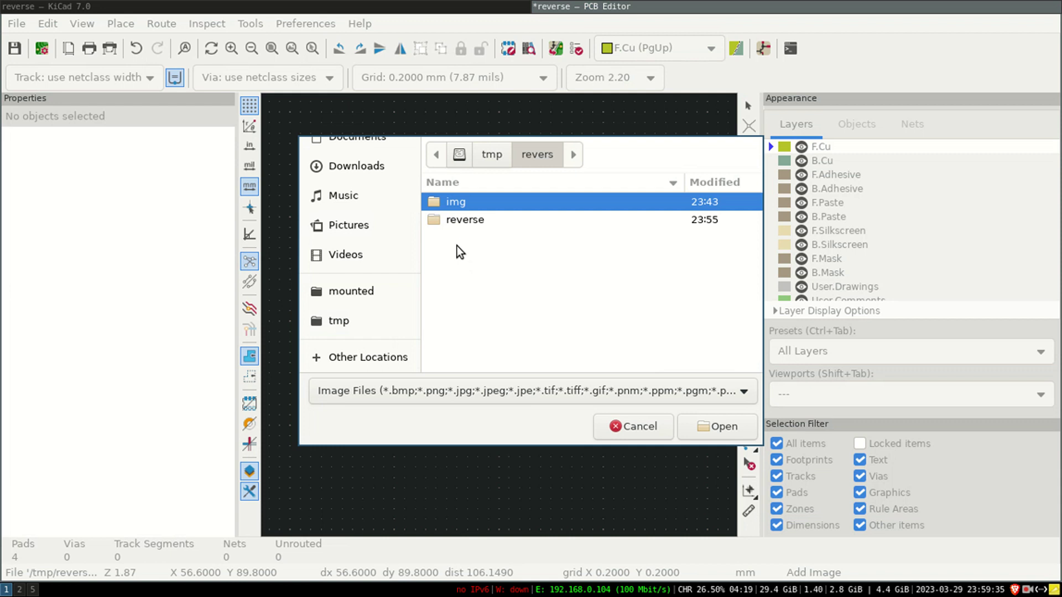
pyautogui.doubleClick(455, 204)
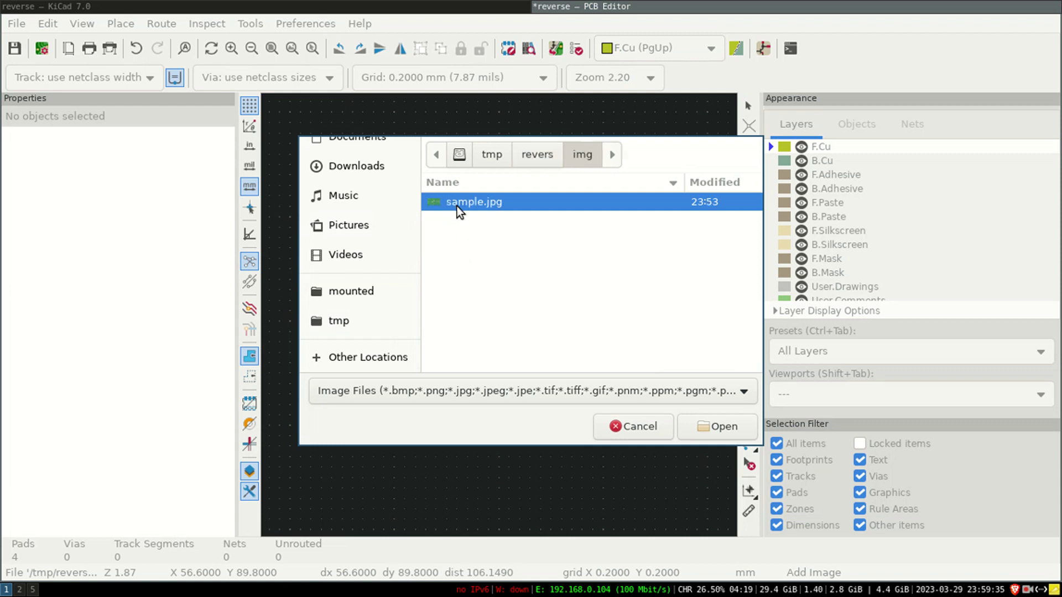
pyautogui.click(727, 427)
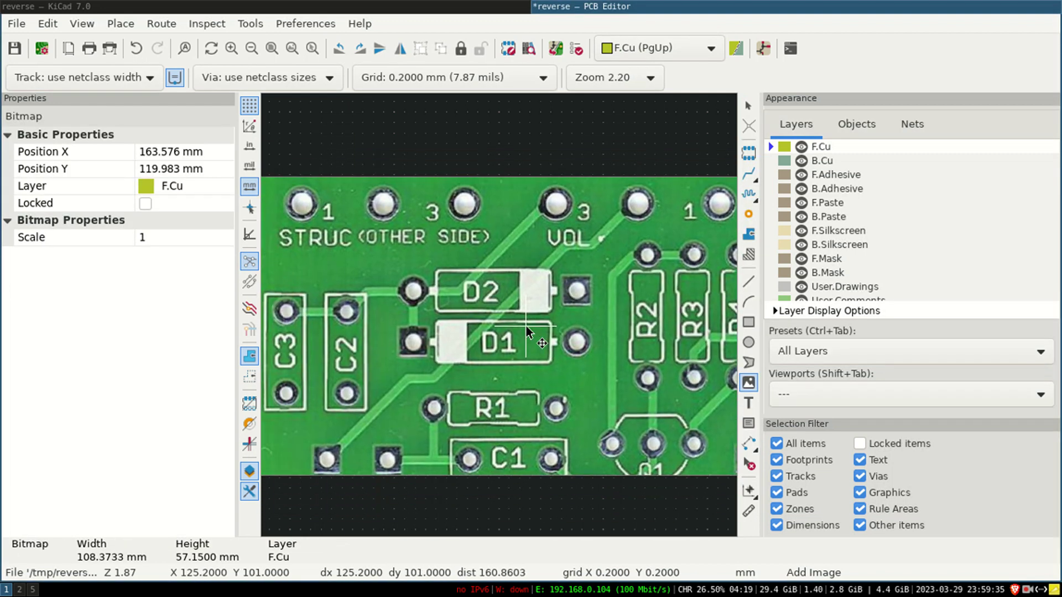
pyautogui.click(567, 322)
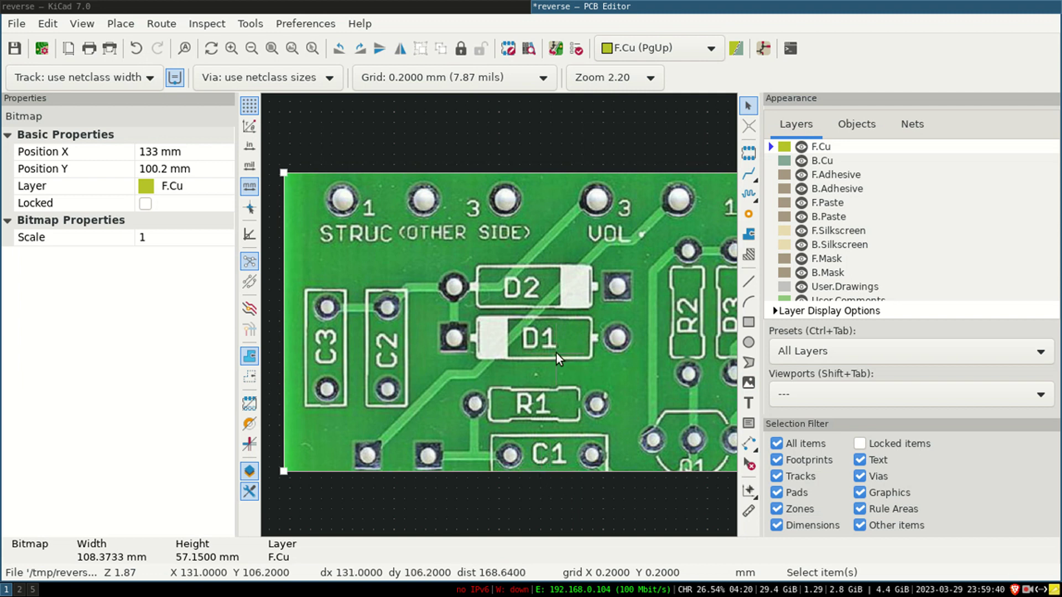
# Step: Select the left capacitor footprint and move it onto the C3 outline in the photo
pyautogui.press('Delete')
pyautogui.scroll(-5, 499, 314)
pyautogui.scroll(1, 499, 314)
pyautogui.scroll(7, 499, 316)
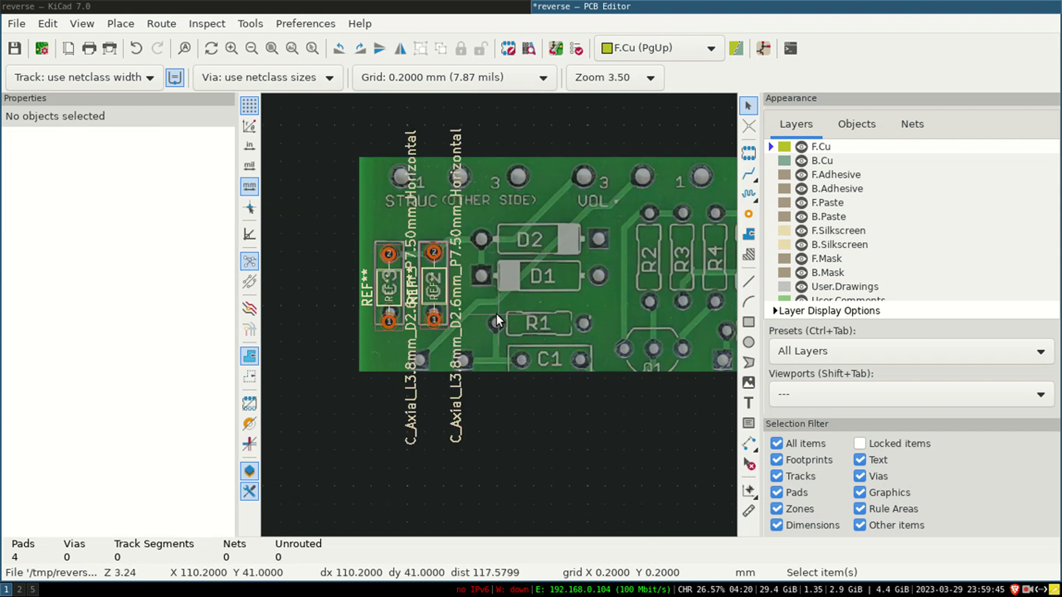
pyautogui.scroll(2, 379, 294)
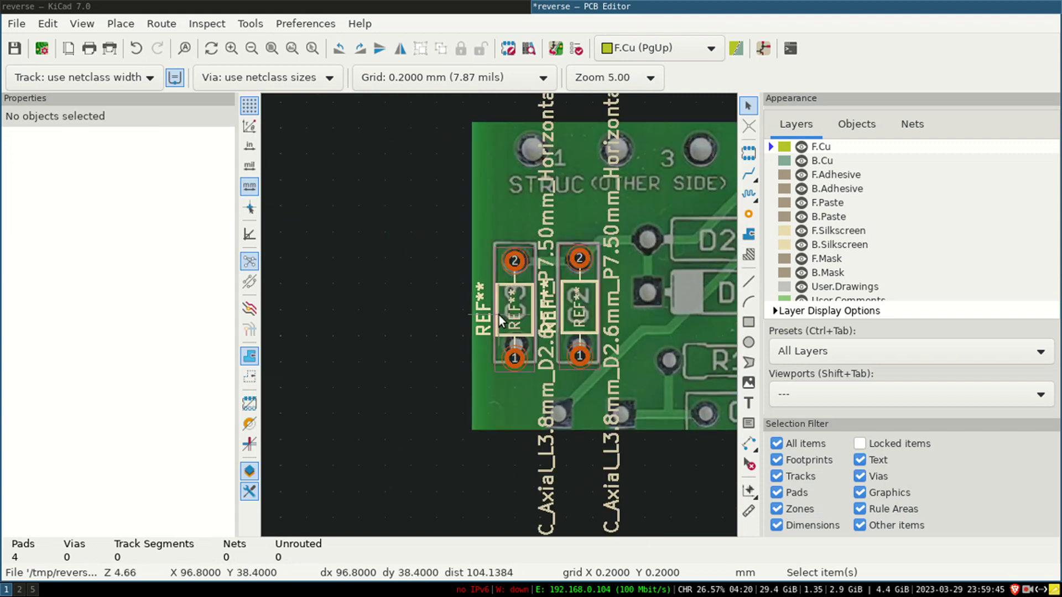
pyautogui.moveTo(496, 313); pyautogui.dragTo(392, 314)
pyautogui.press('Escape')
pyautogui.click(505, 344)
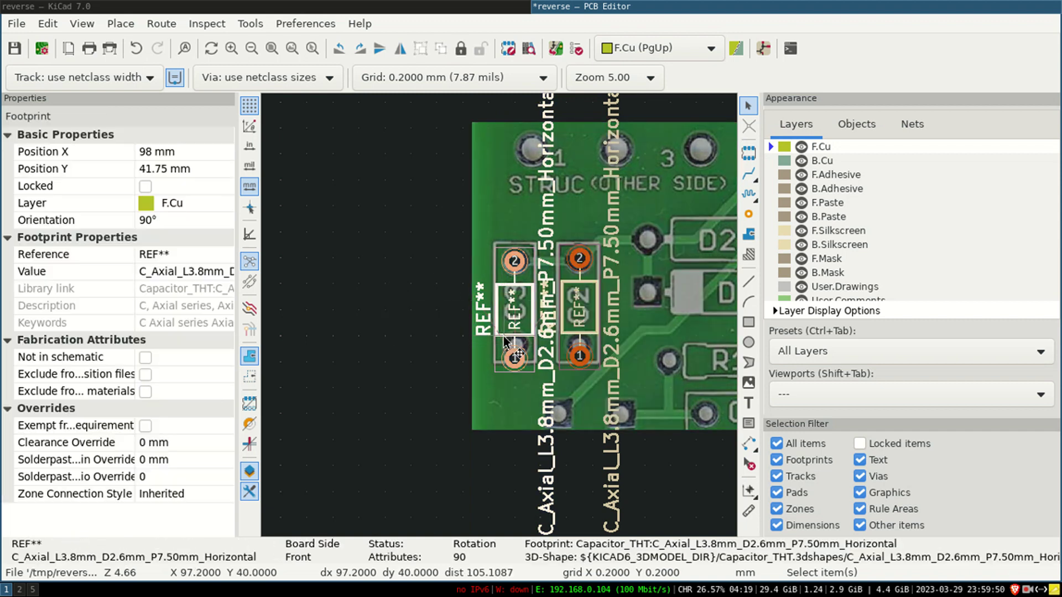
pyautogui.press('m')
pyautogui.click(421, 353)
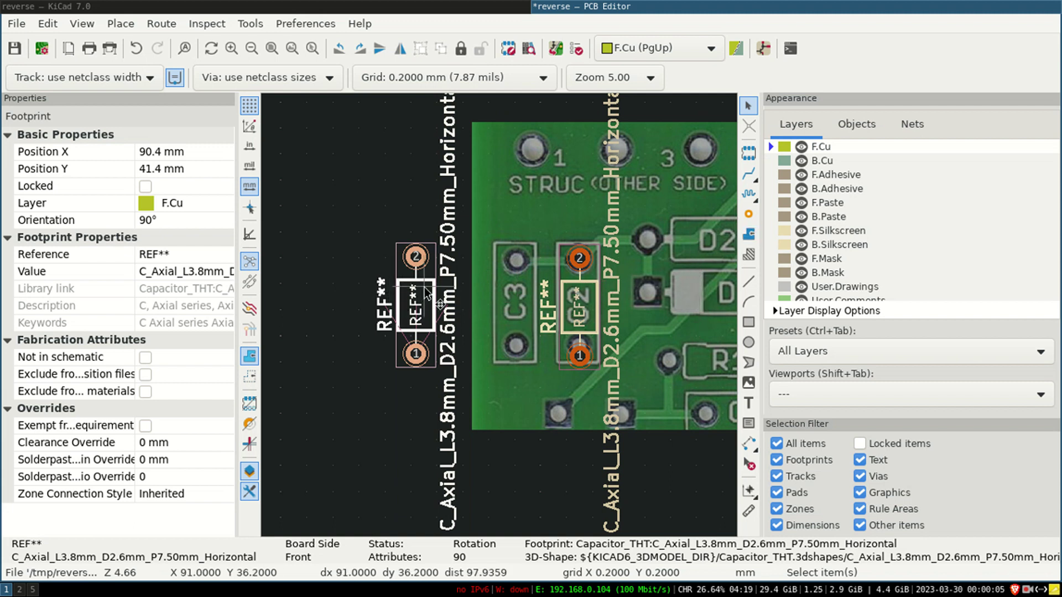
pyautogui.moveTo(424, 287); pyautogui.dragTo(515, 310)
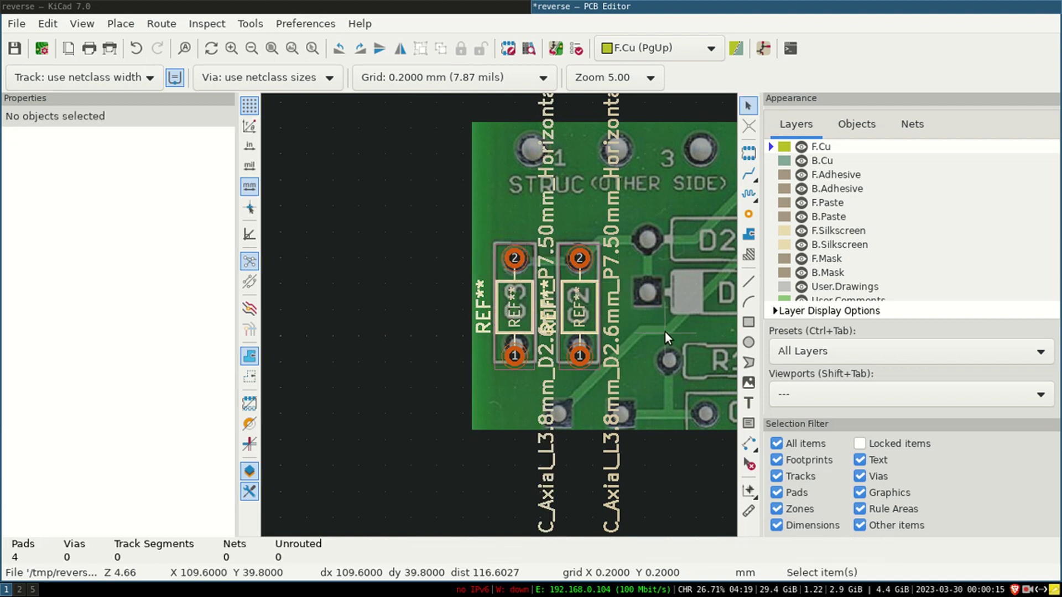
pyautogui.keyDown('ctrl'); pyautogui.hscroll(3, 663, 327); pyautogui.keyUp('ctrl')
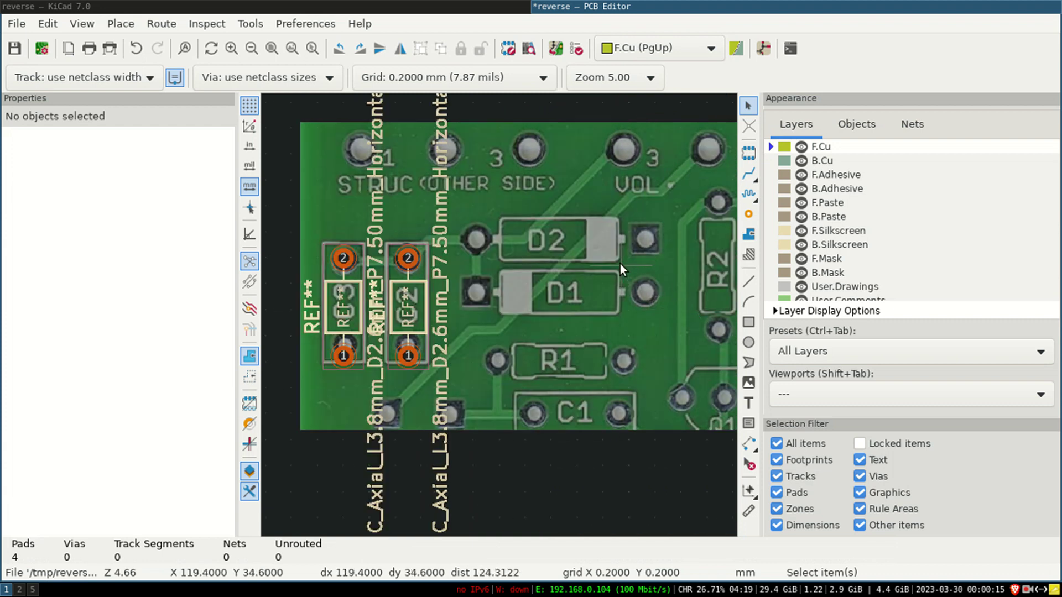
pyautogui.scroll(-2, 499, 316)
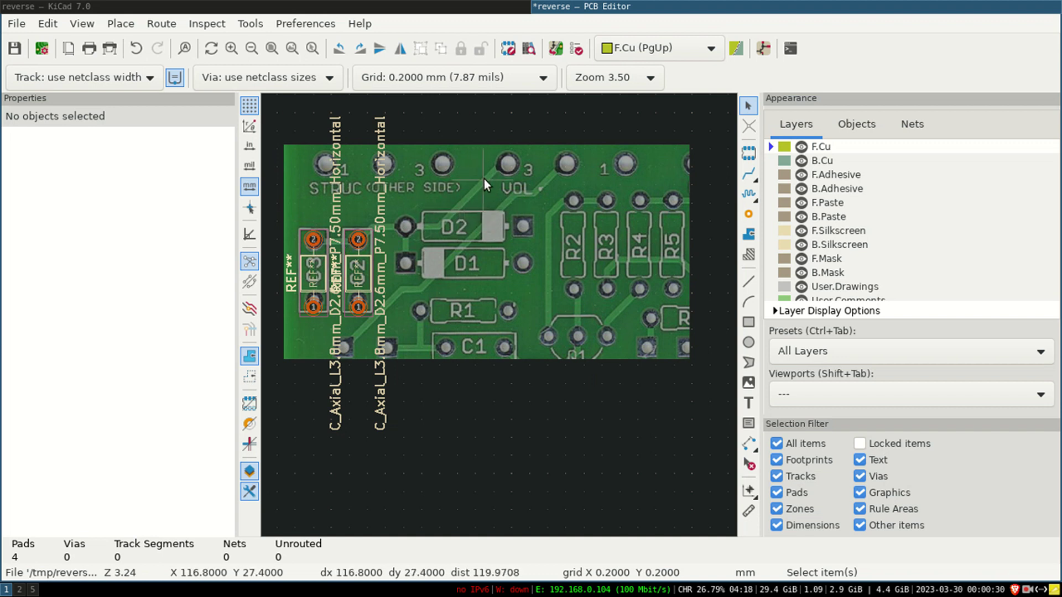
# Step: Toggle the active layer to B.Cu and back to F.Cu, then measure the D2 track at 0.566 mm
pyautogui.click(769, 162)
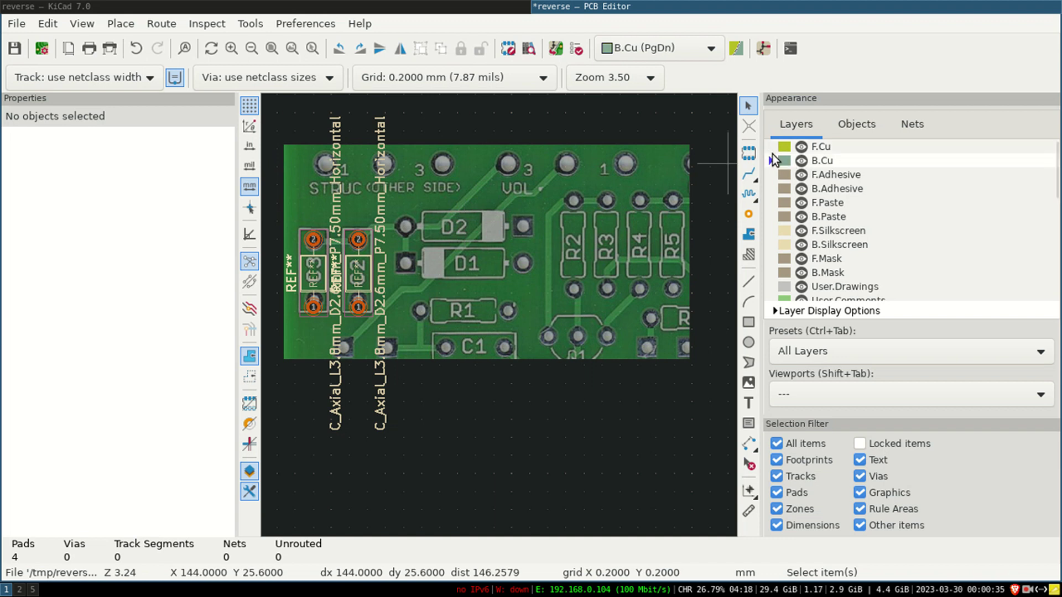
pyautogui.click(771, 149)
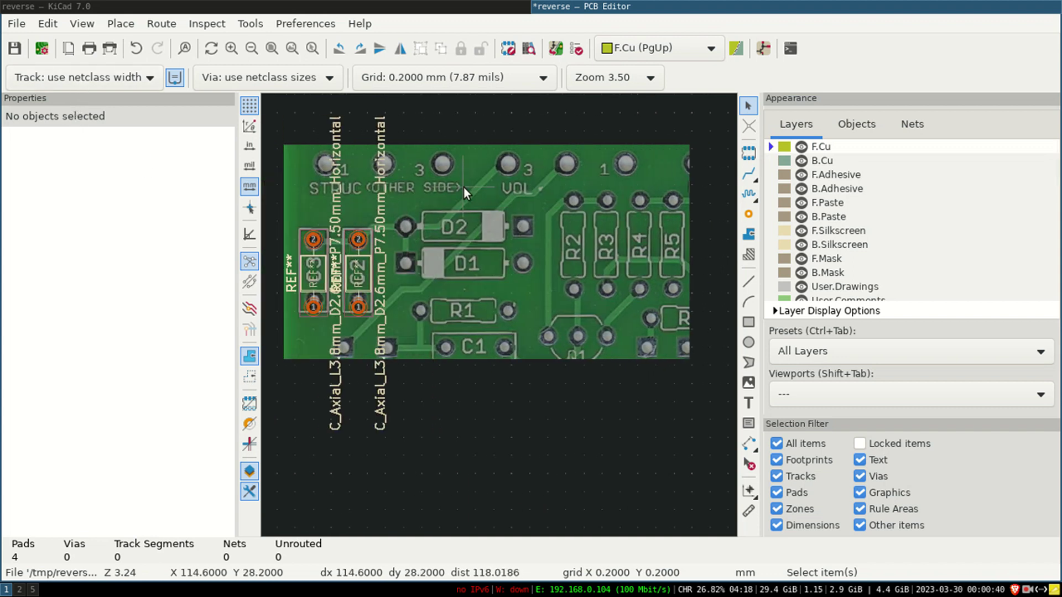
pyautogui.scroll(5, 464, 187)
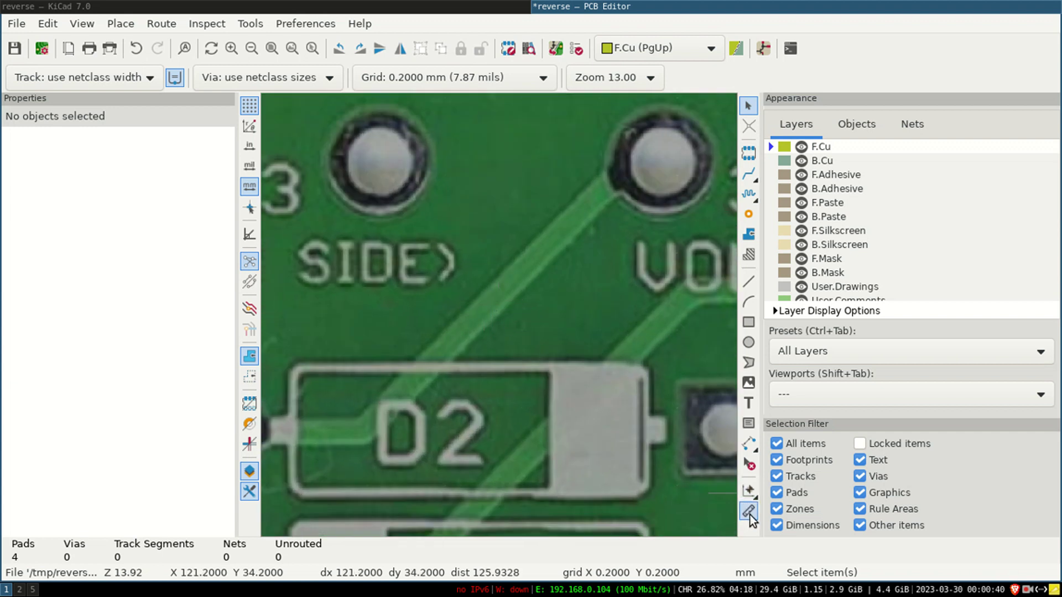
pyautogui.click(748, 512)
pyautogui.click(484, 292)
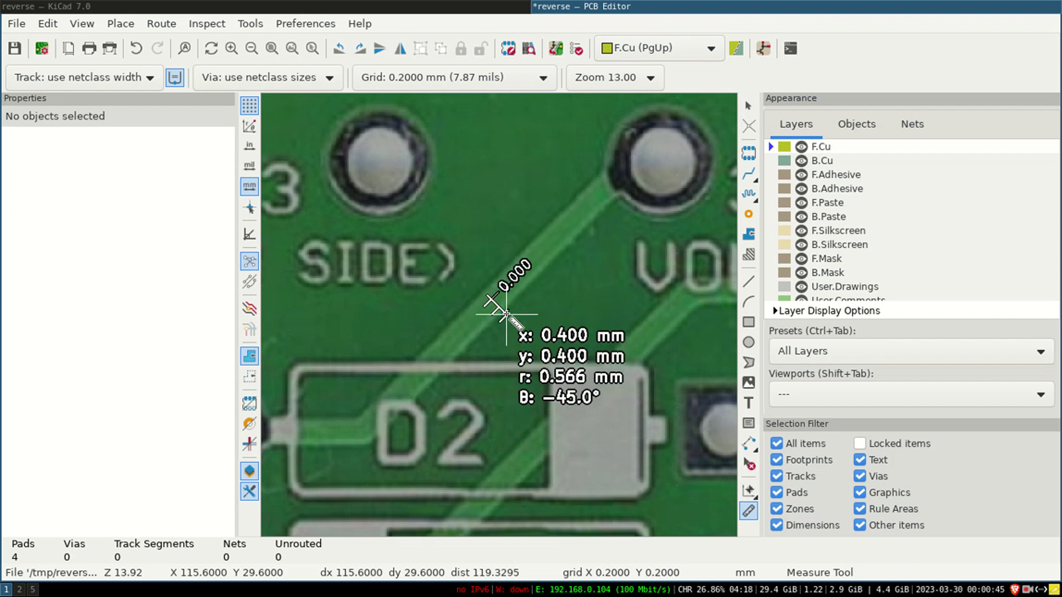
pyautogui.click(505, 314)
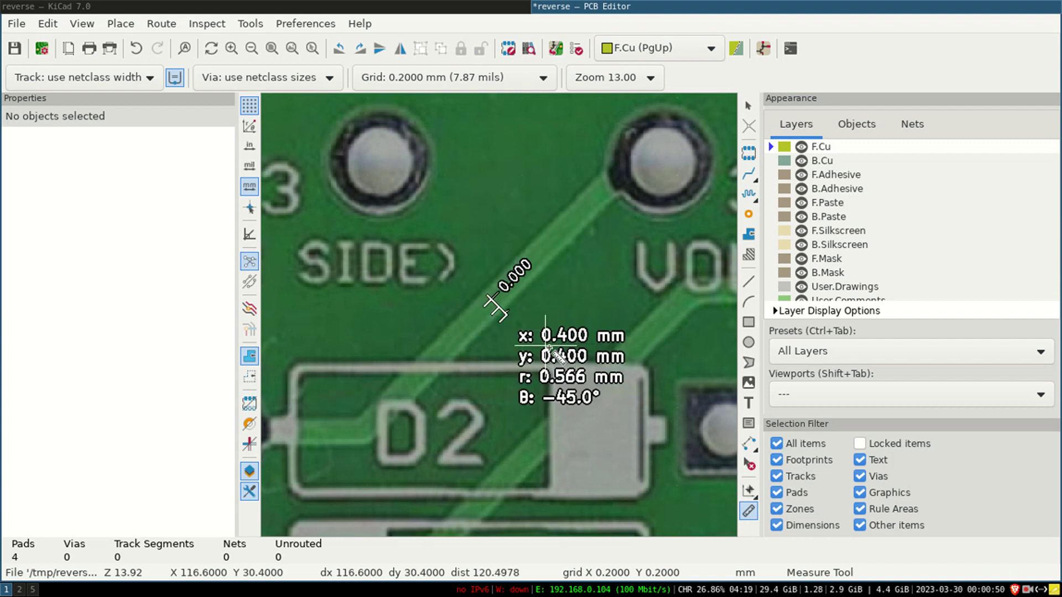
# Step: Add 0.4 mm and 1 mm track widths to the board's pre-defined sizes
pyautogui.press('Escape')
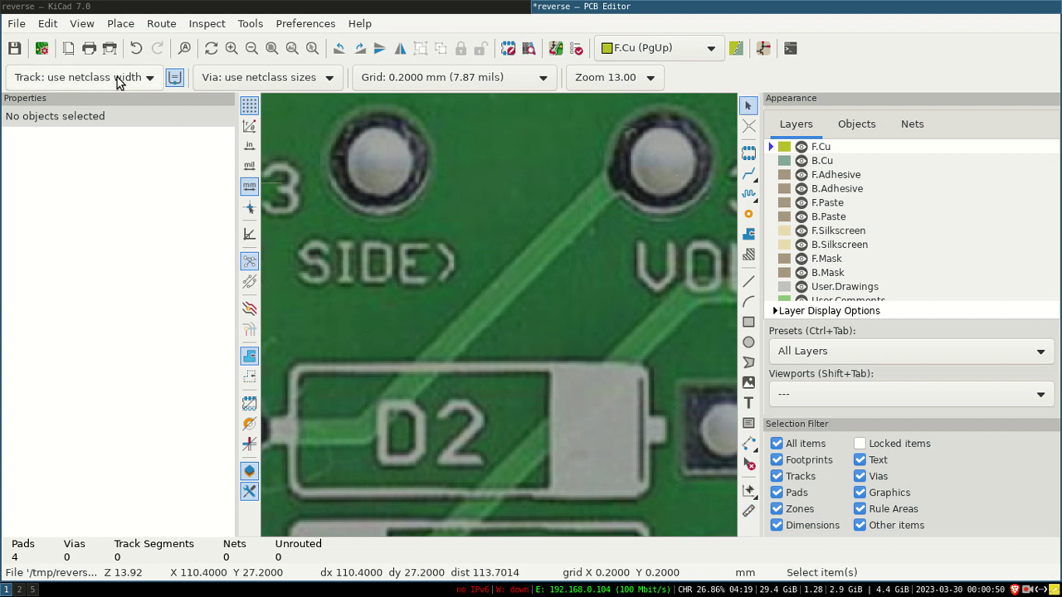
pyautogui.click(105, 77)
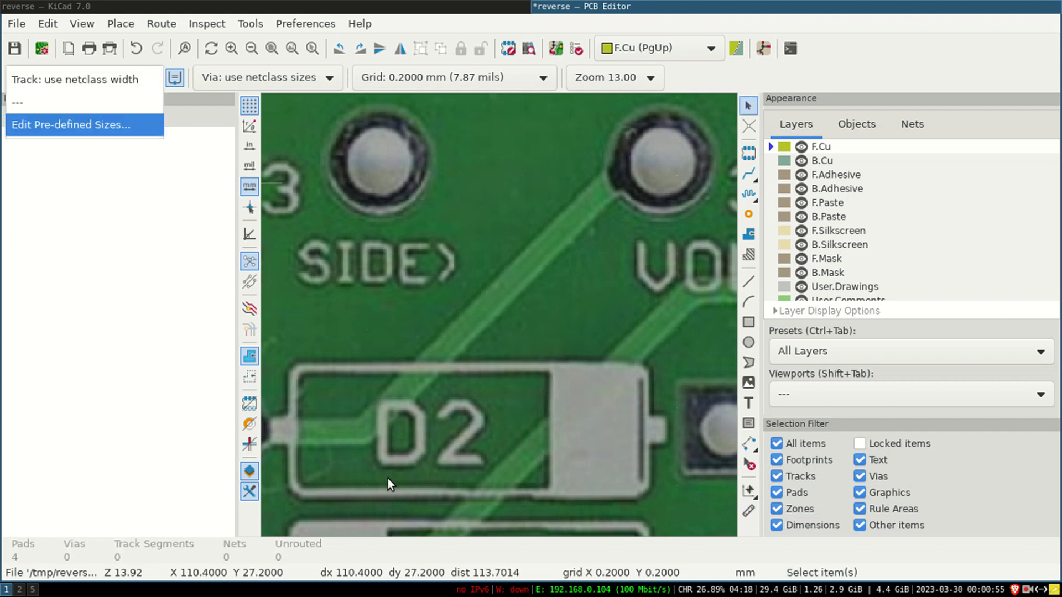
pyautogui.press('Return')
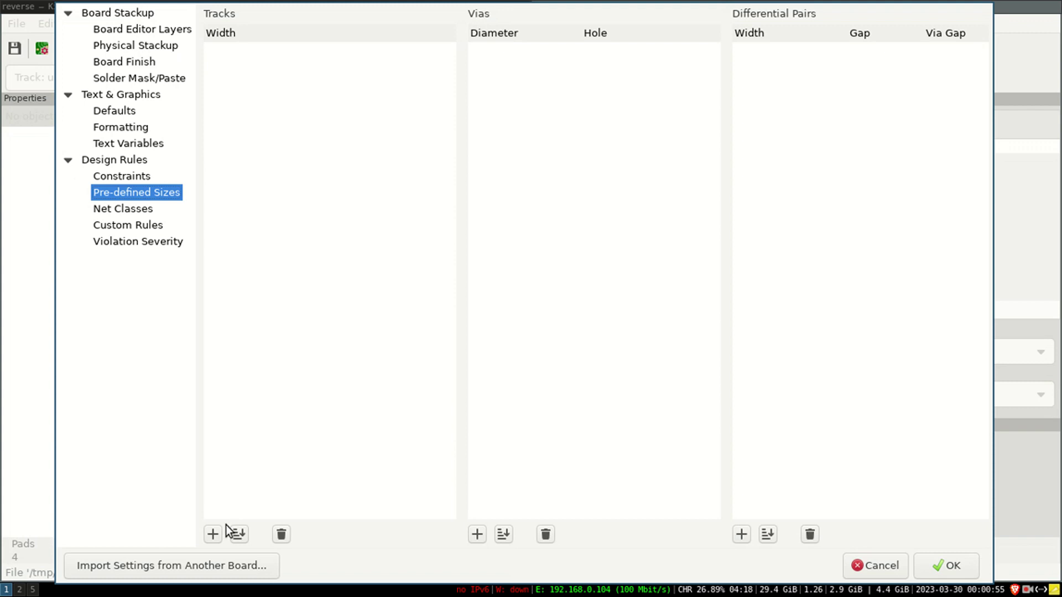
pyautogui.click(213, 534)
pyautogui.press('BackSpace')
pyautogui.press('Return')
pyautogui.write('1')
pyautogui.press('Return')
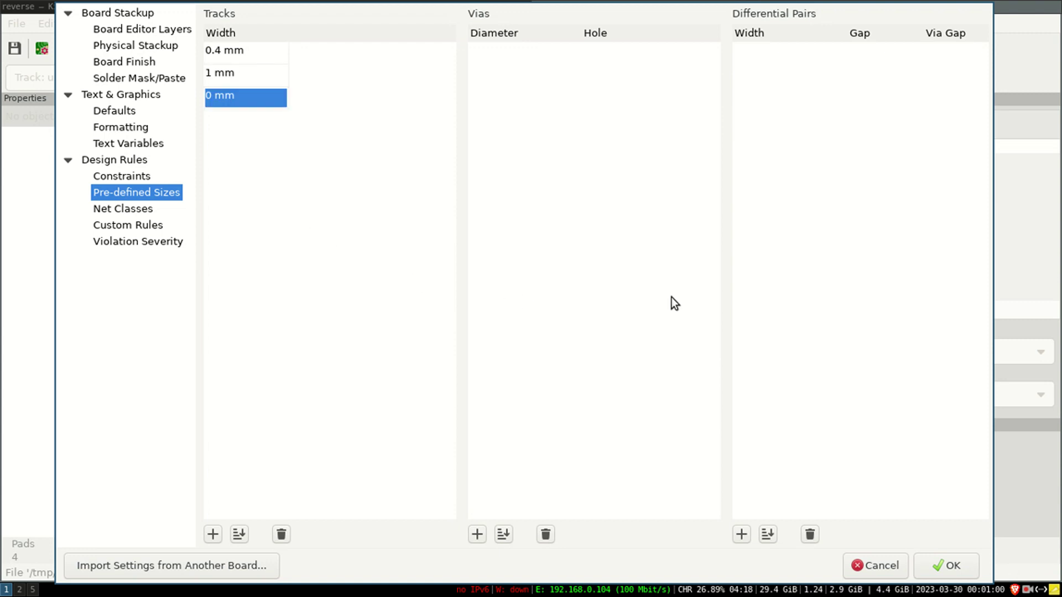
pyautogui.click(954, 561)
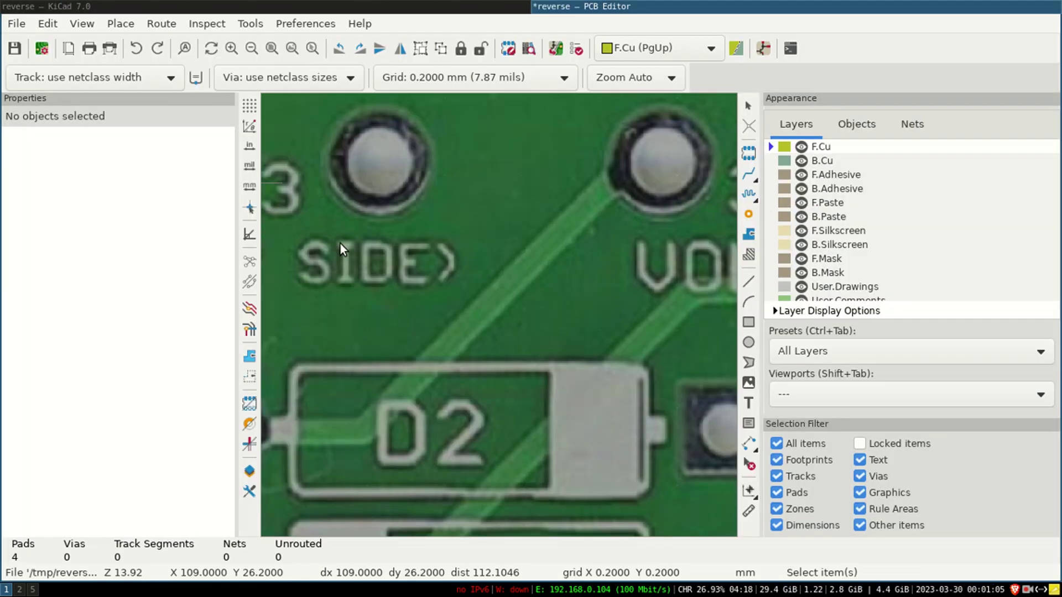
# Step: Route a 0.400 mm track joining pad 2 of the left and right capacitors
pyautogui.click(59, 78)
pyautogui.click(59, 120)
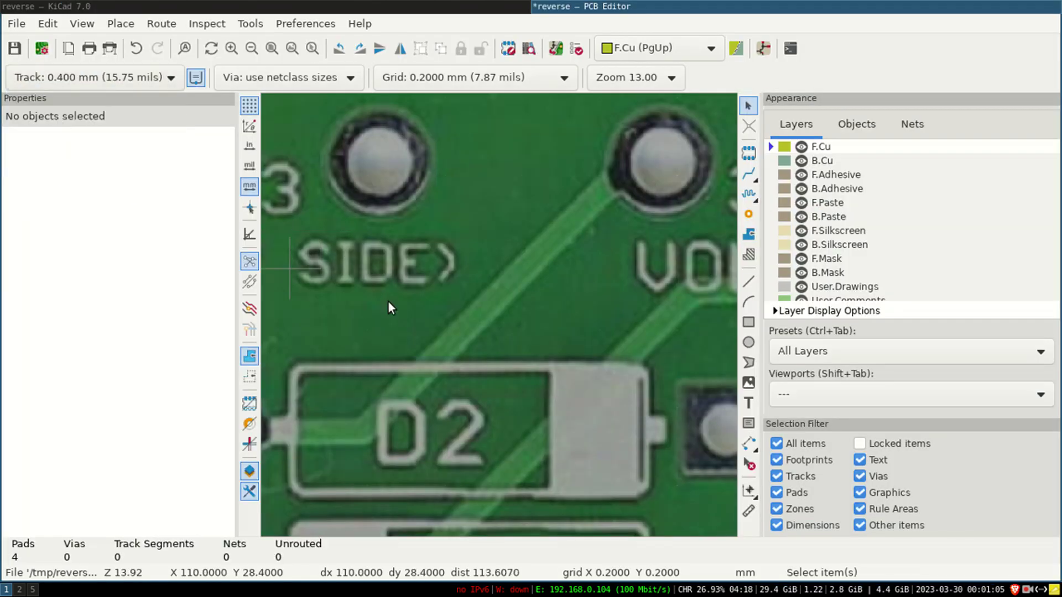
pyautogui.click(749, 174)
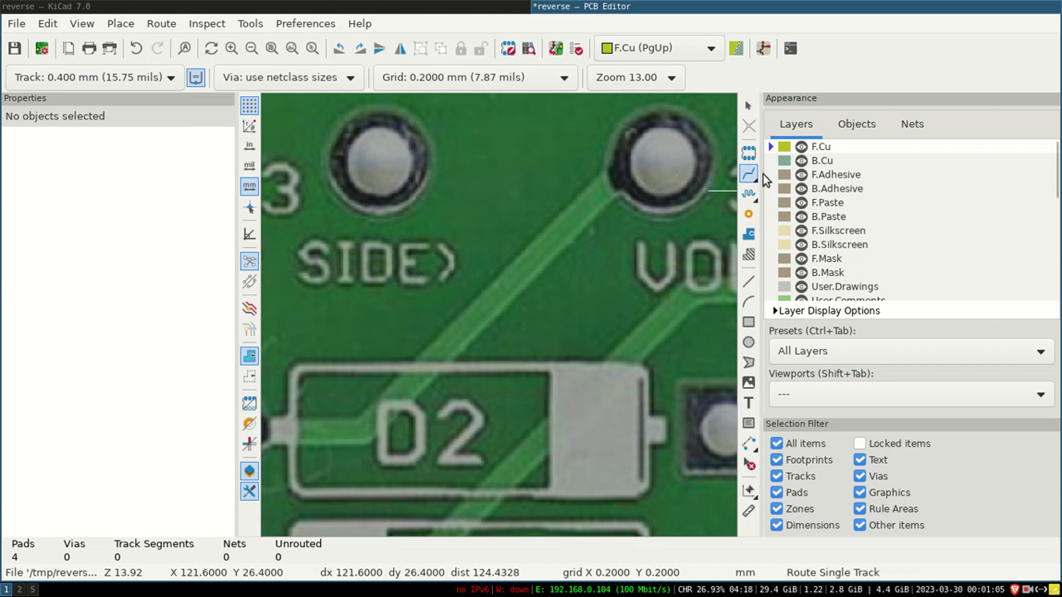
pyautogui.scroll(-5, 514, 302)
pyautogui.scroll(5, 498, 314)
pyautogui.click(391, 278)
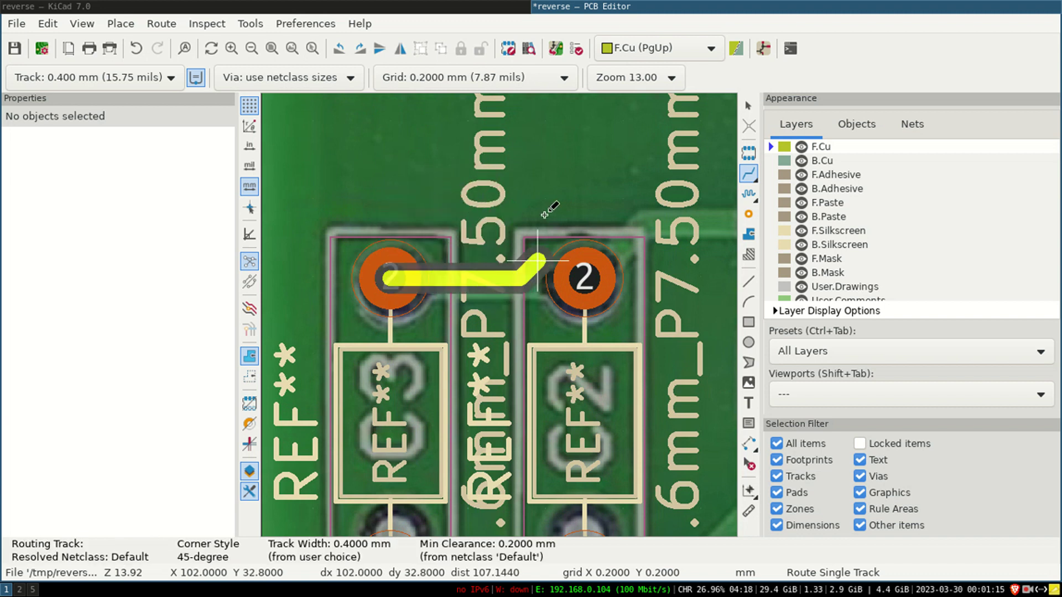
pyautogui.click(585, 278)
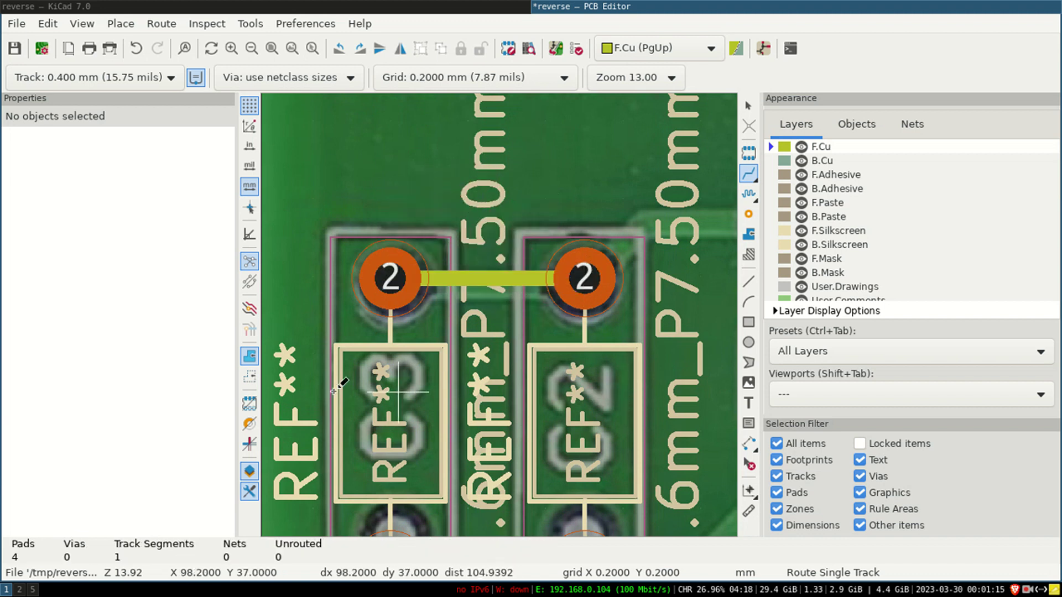
pyautogui.press('super+n')
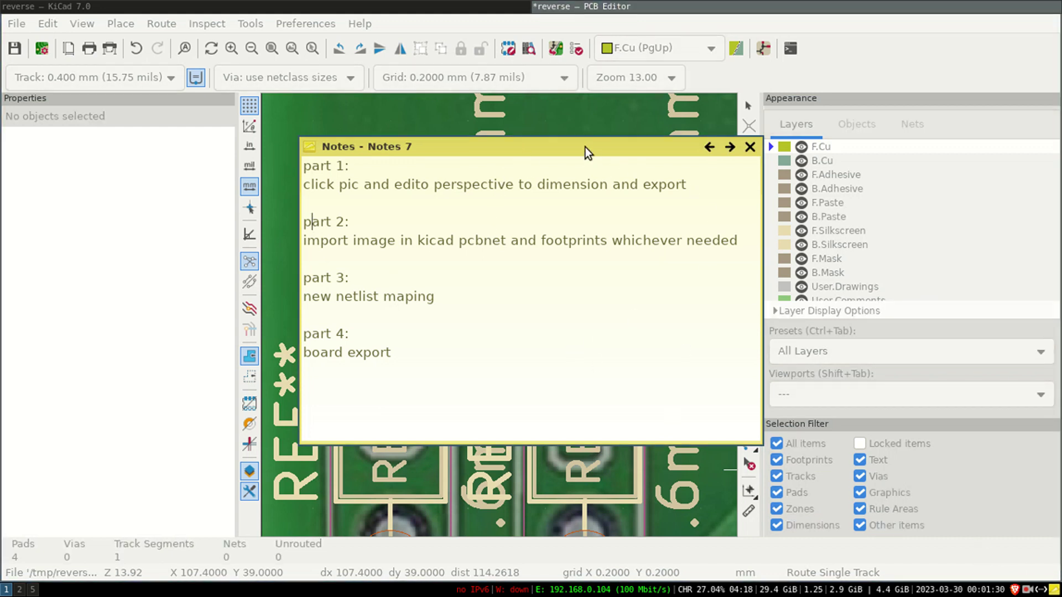
# Step: Move the notes aside, highlight the 'new netlist maping' step, then close the notes
pyautogui.moveTo(583, 147); pyautogui.dragTo(879, 176)
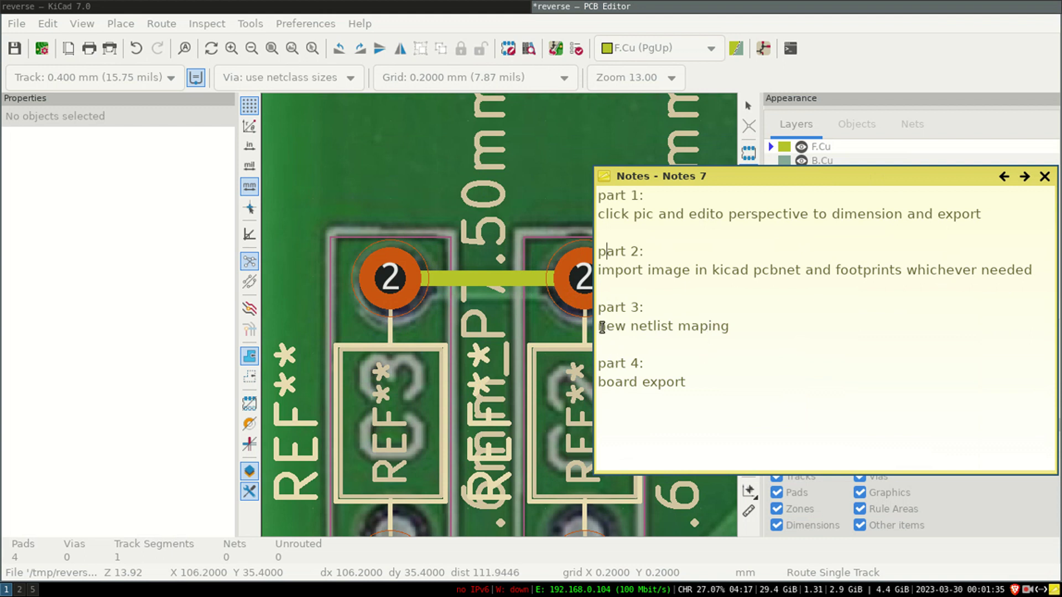
pyautogui.moveTo(601, 327); pyautogui.dragTo(740, 321)
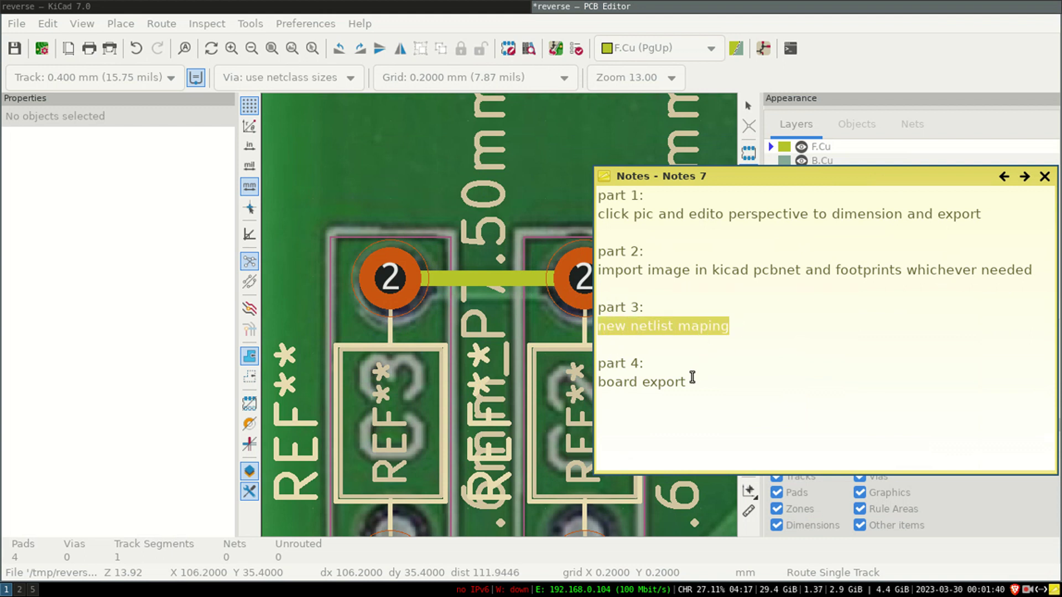
pyautogui.moveTo(870, 178); pyautogui.dragTo(645, 197)
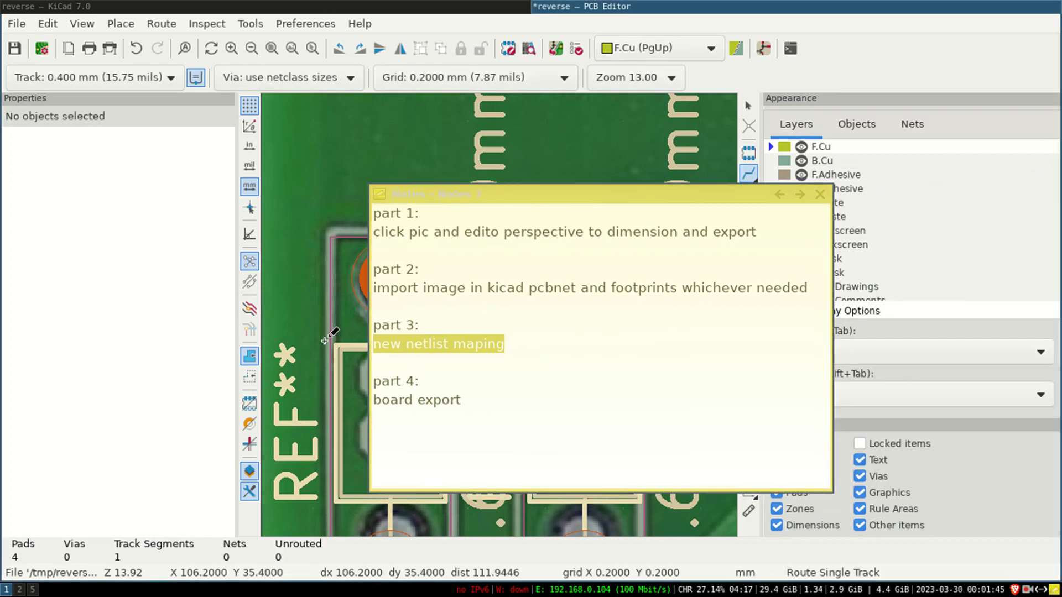
pyautogui.click(667, 205)
pyautogui.moveTo(587, 205); pyautogui.dragTo(569, 210)
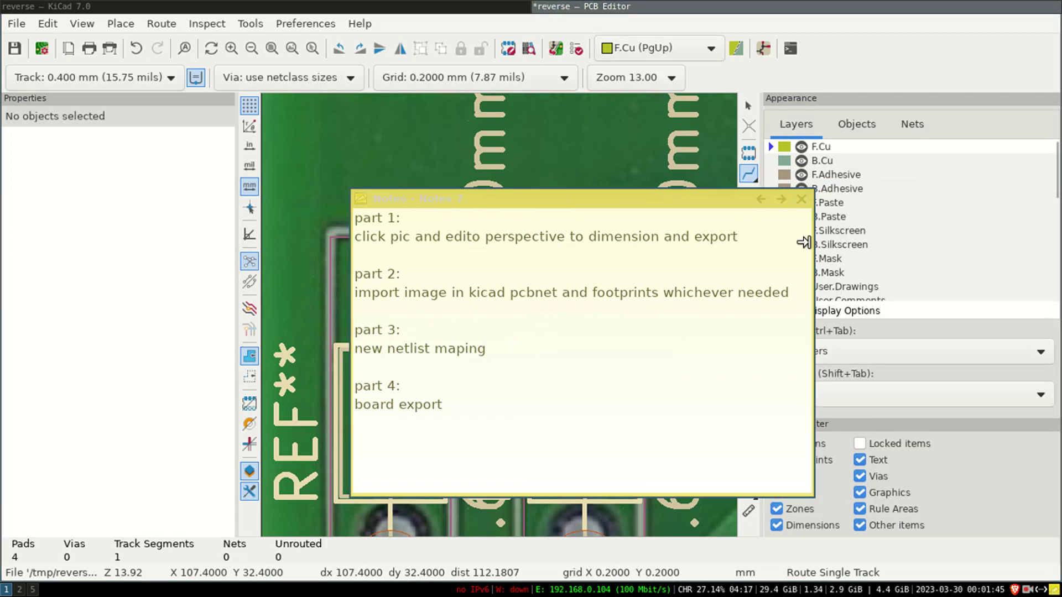
pyautogui.click(801, 199)
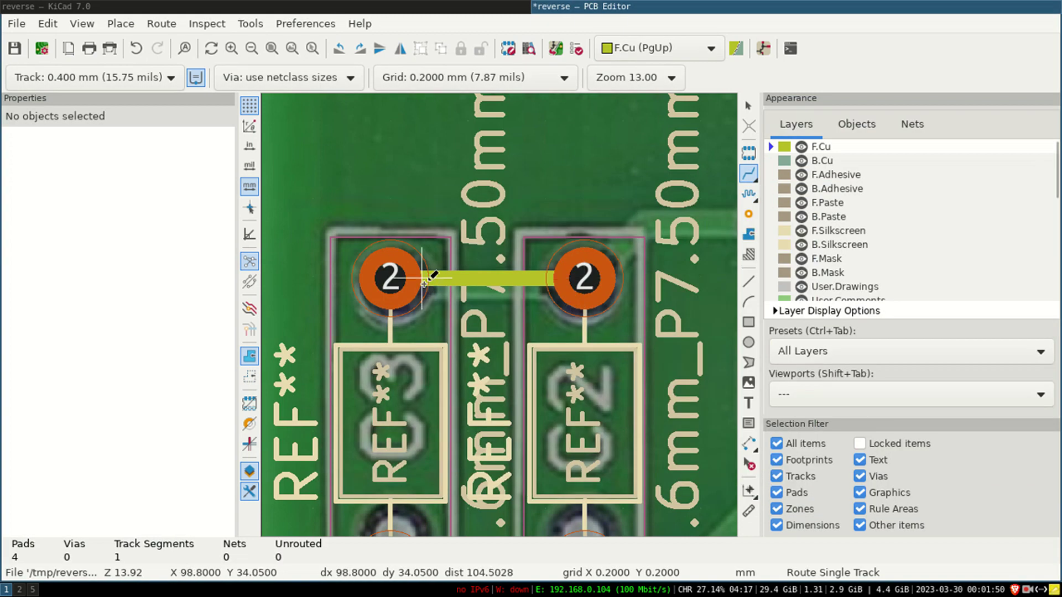
# Step: Route a track from the right capacitor's pad 2 past D2 to the VOL pad
pyautogui.press('Escape')
pyautogui.scroll(-3, 499, 315)
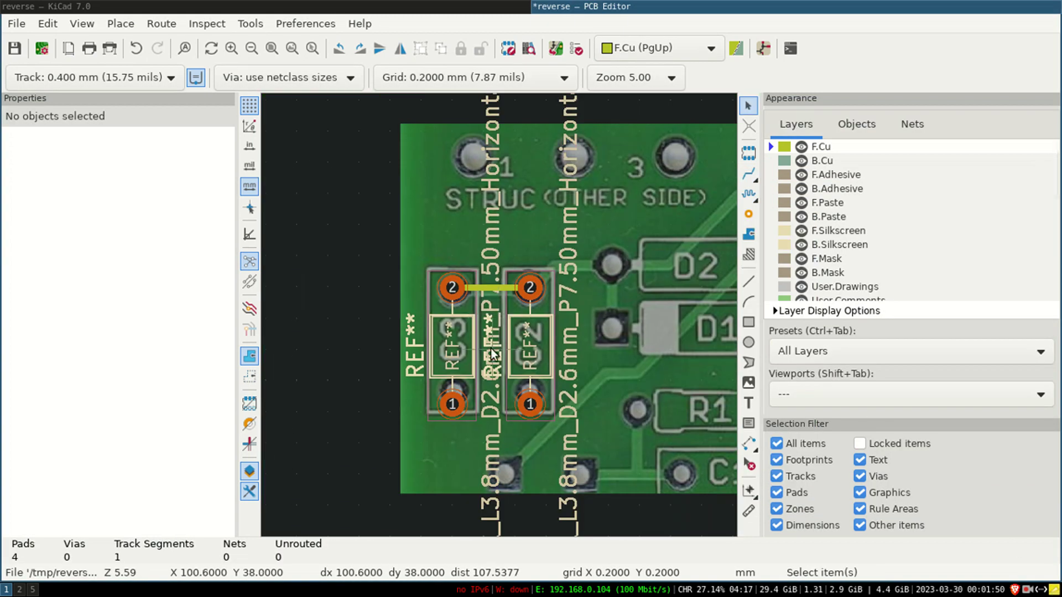
pyautogui.scroll(2, 476, 339)
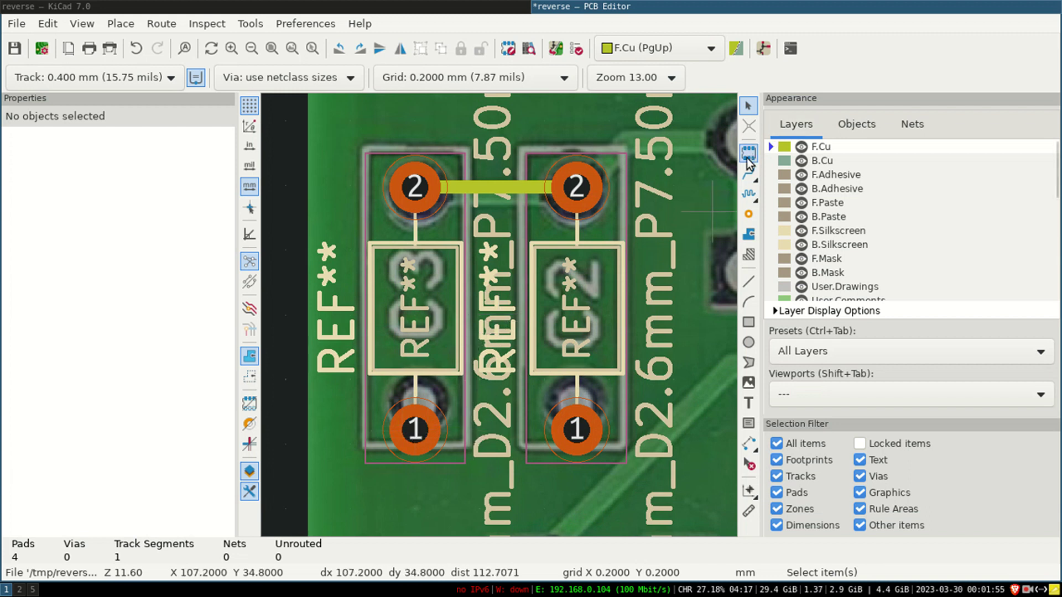
pyautogui.click(749, 173)
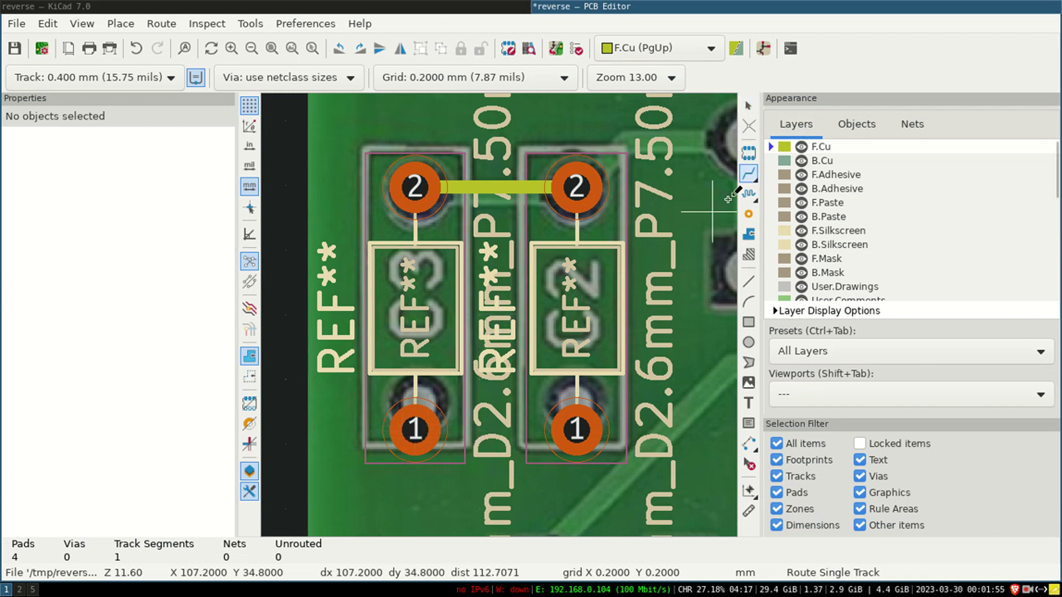
pyautogui.click(420, 427)
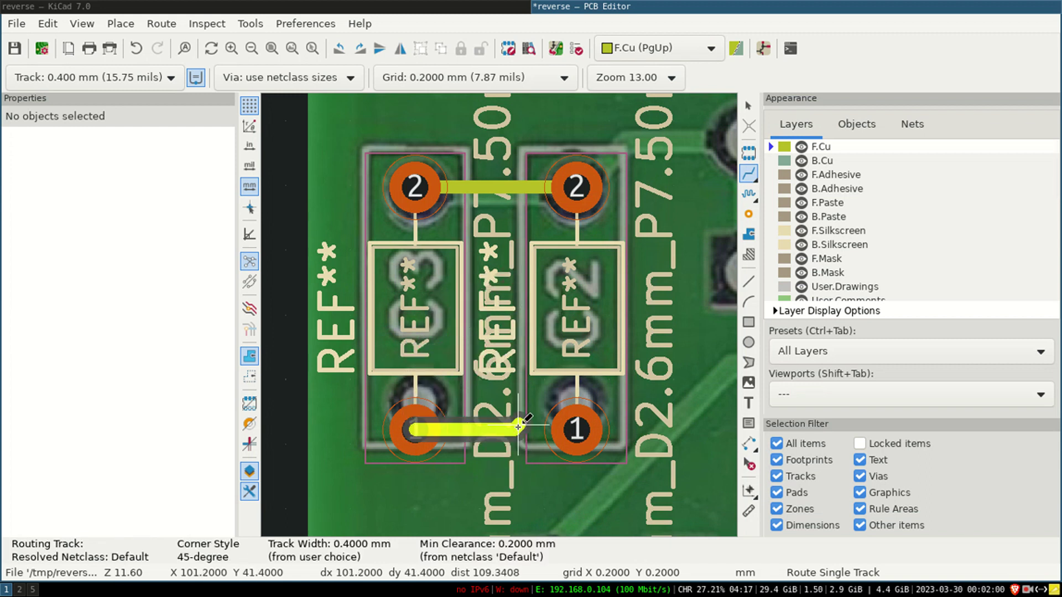
pyautogui.press('Escape')
pyautogui.scroll(-3, 464, 382)
pyautogui.scroll(2, 463, 382)
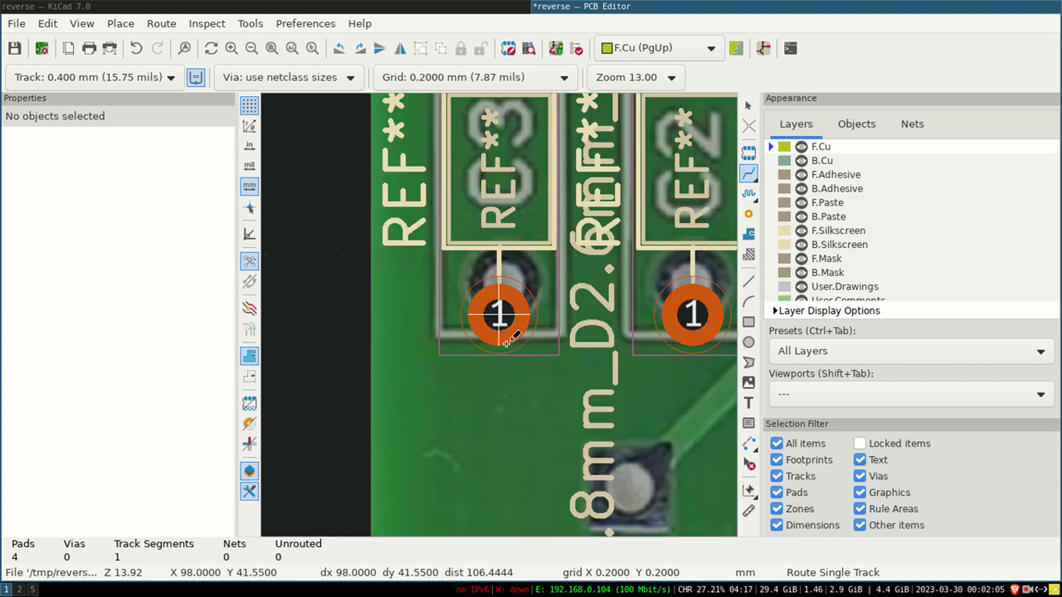
pyautogui.scroll(-1, 498, 312)
pyautogui.scroll(-2, 565, 323)
pyautogui.scroll(2, 564, 304)
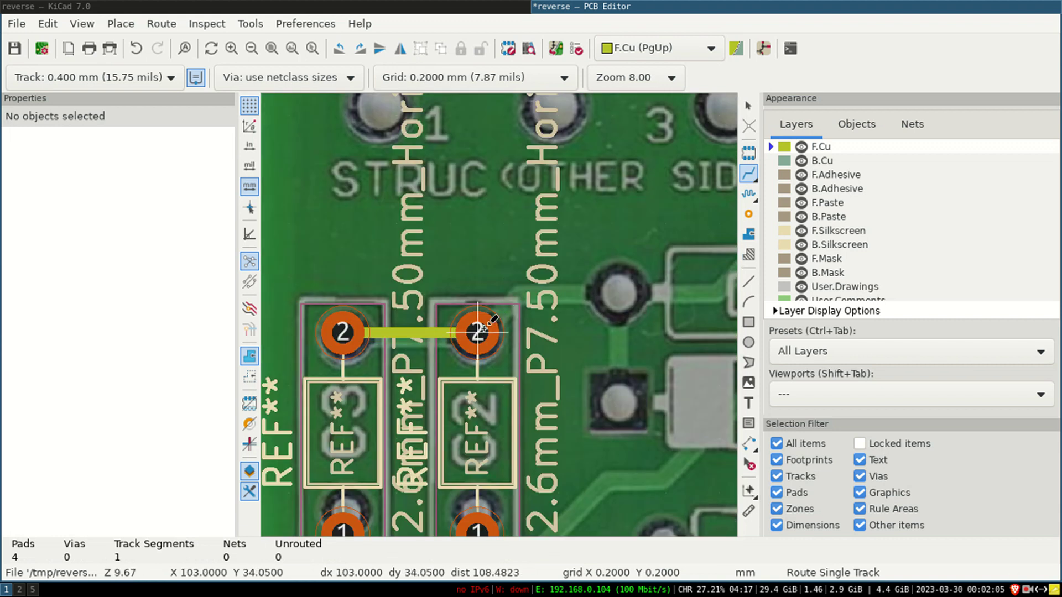
pyautogui.click(484, 326)
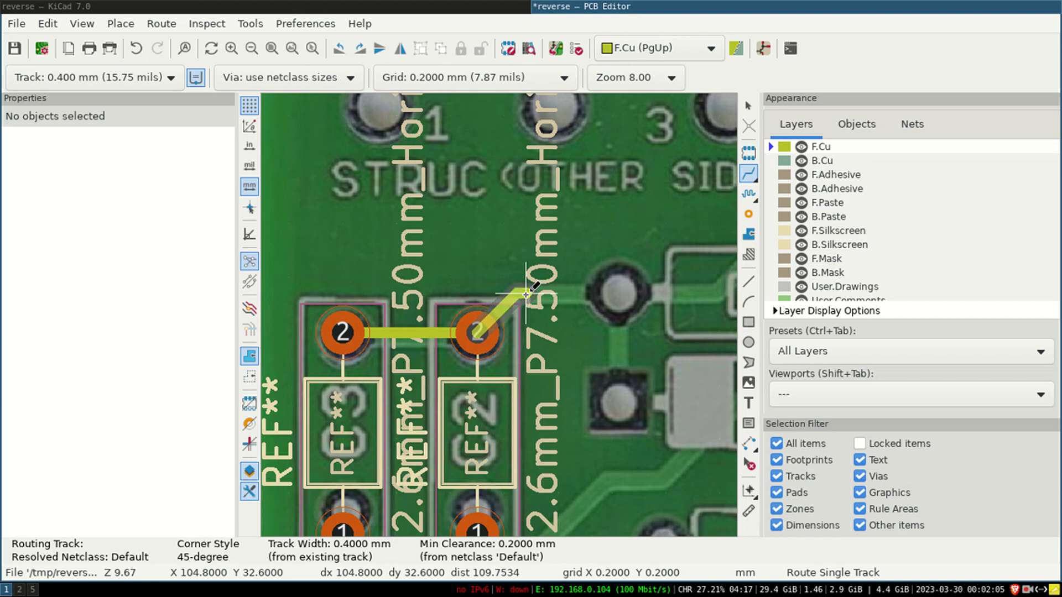
pyautogui.scroll(-1, 613, 292)
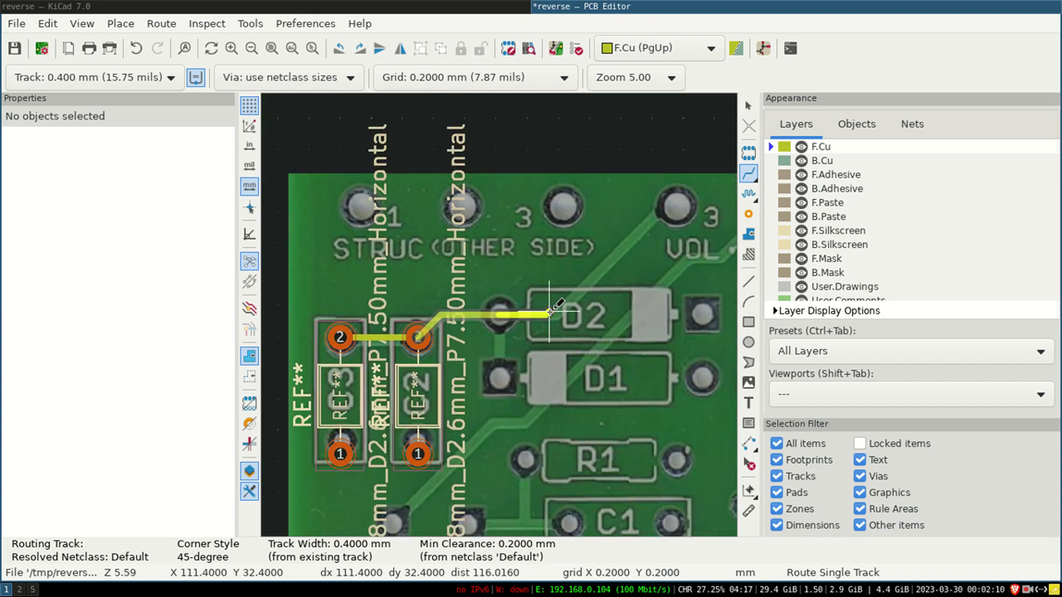
pyautogui.click(671, 203)
pyautogui.click(671, 203)
pyautogui.press('Escape')
# Step: Route a diagonal track from the right capacitor's pad 1 onto the D2 track
pyautogui.scroll(2, 576, 301)
pyautogui.scroll(-2, 504, 313)
pyautogui.click(370, 442)
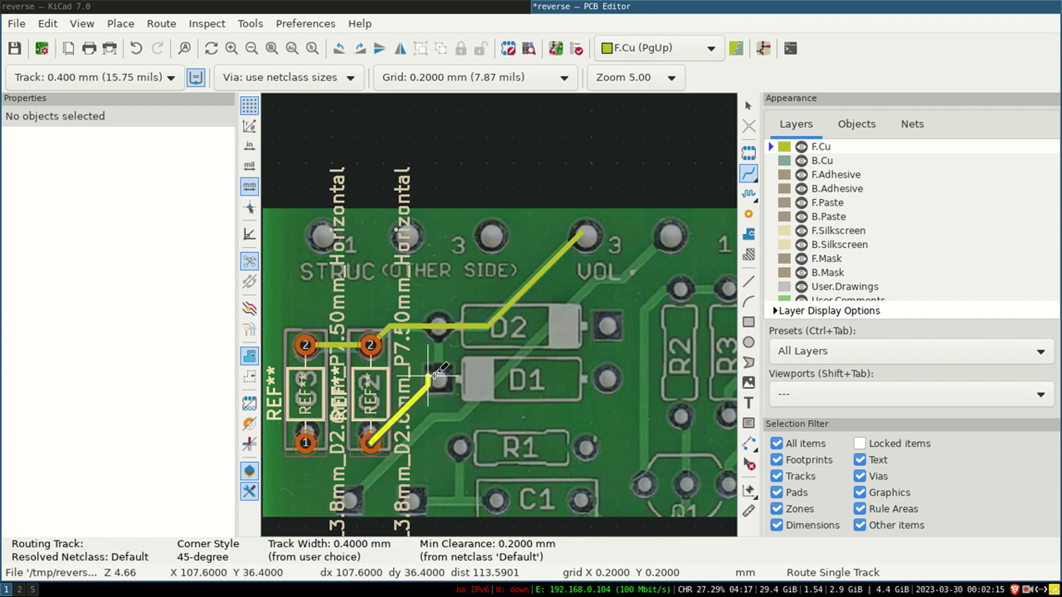
pyautogui.click(498, 337)
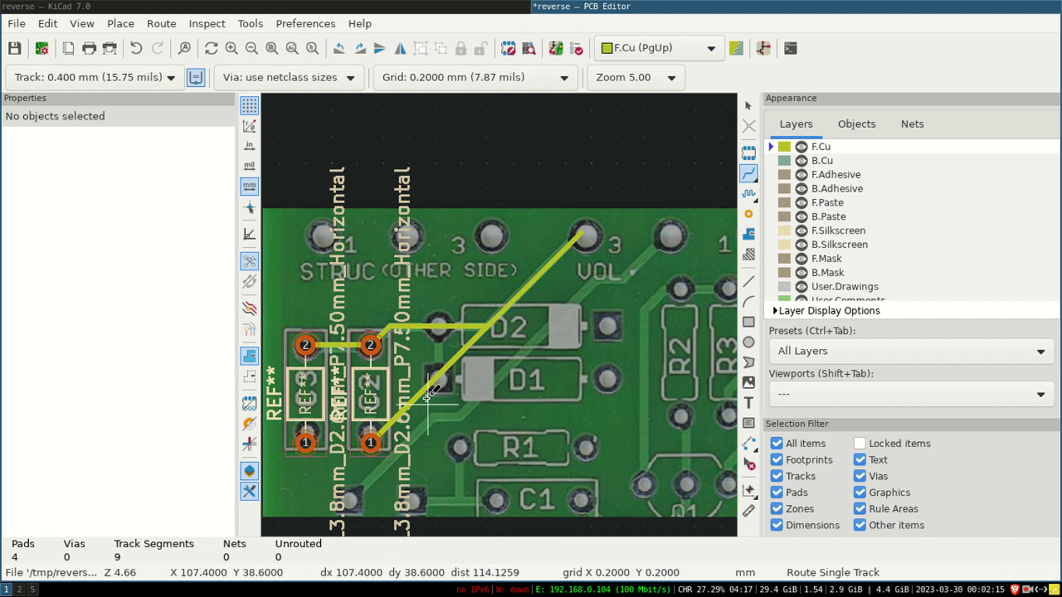
pyautogui.scroll(2, 449, 342)
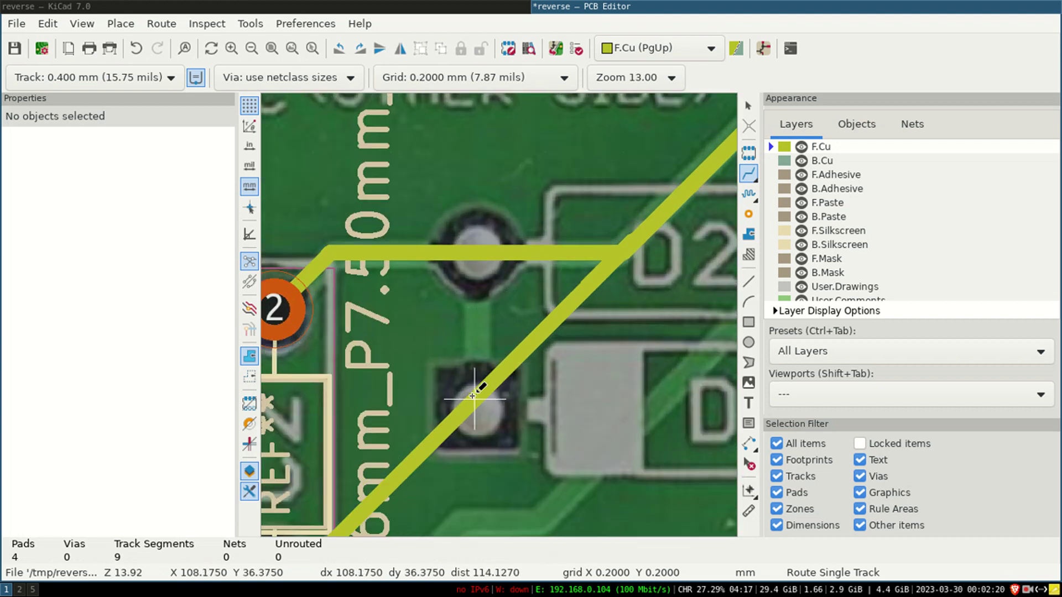
# Step: Leave routing and select the diagonal track running from the right capacitor's pad 1
pyautogui.scroll(-2, 460, 446)
pyautogui.press('Escape')
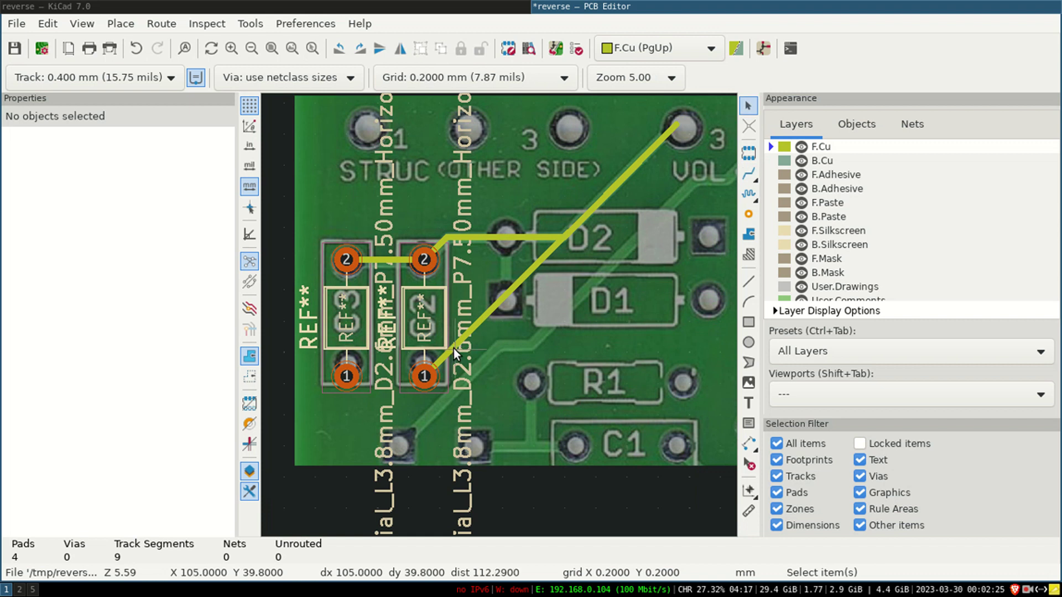
pyautogui.click(454, 349)
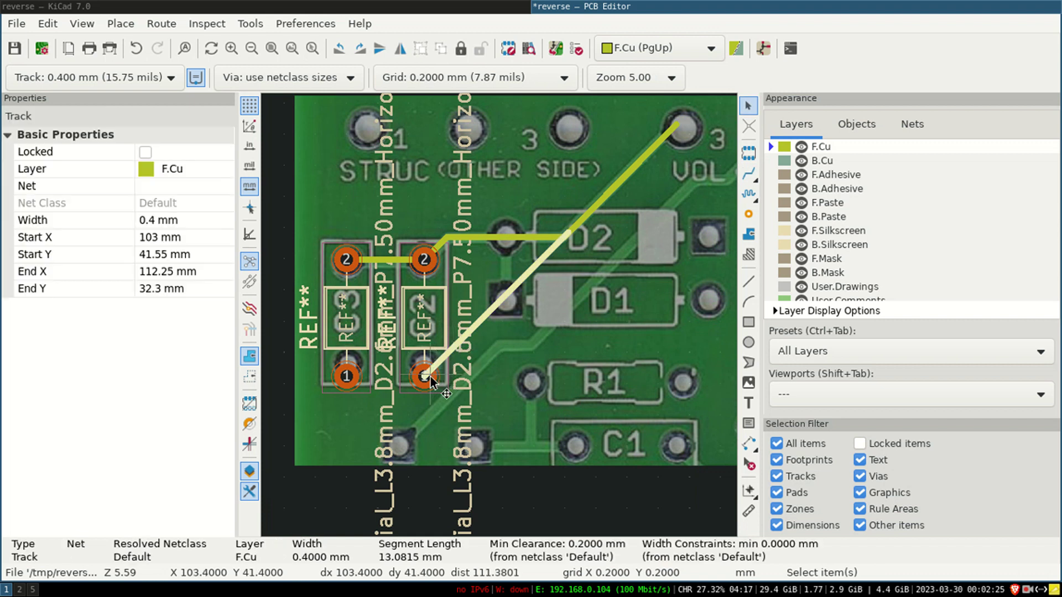
# Step: Clear that selection and select the right capacitor's pad 1
pyautogui.press('Escape')
pyautogui.scroll(5, 428, 373)
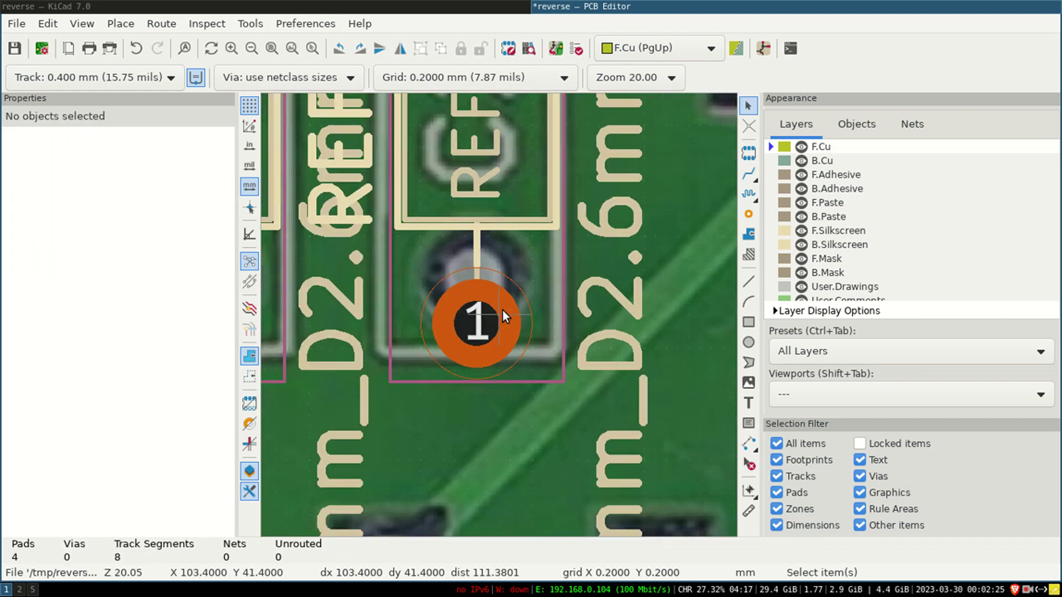
pyautogui.click(503, 310)
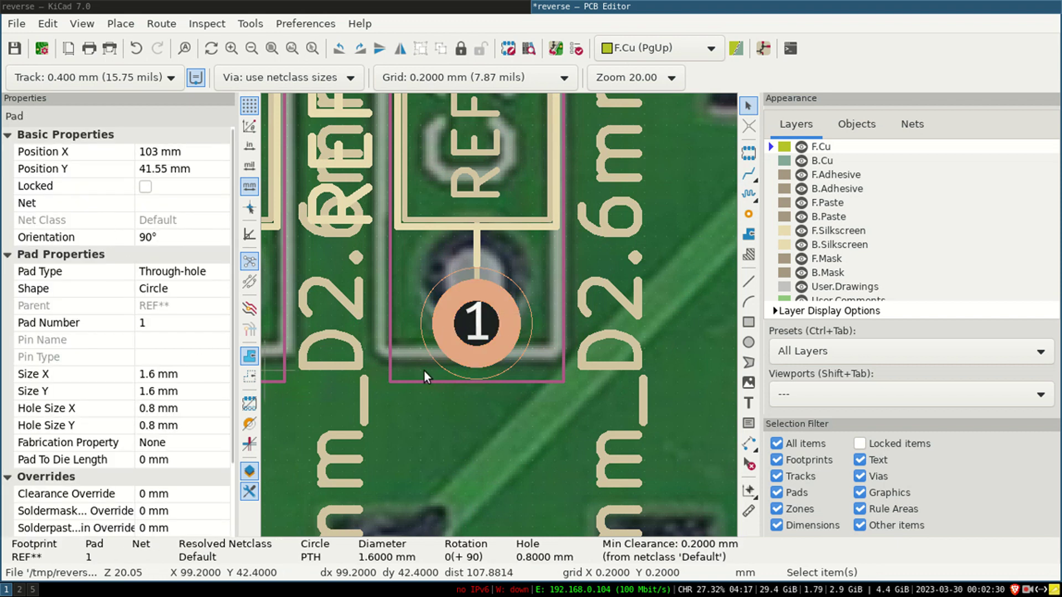
# Step: In pad 1's Pad Properties, create a new net 'net1' and assign it to the pad
pyautogui.doubleClick(499, 317)
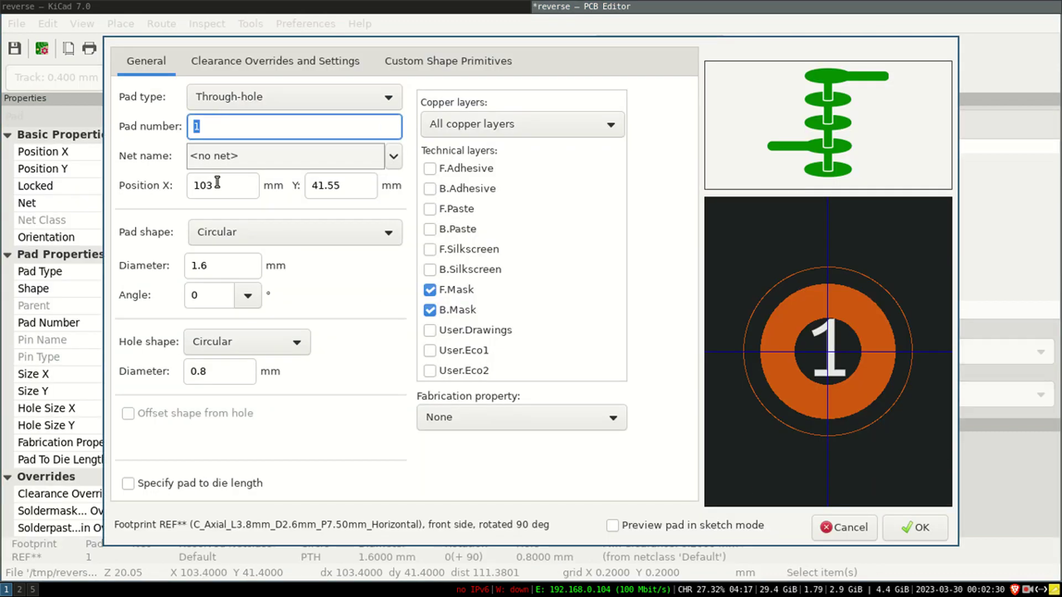
pyautogui.click(228, 160)
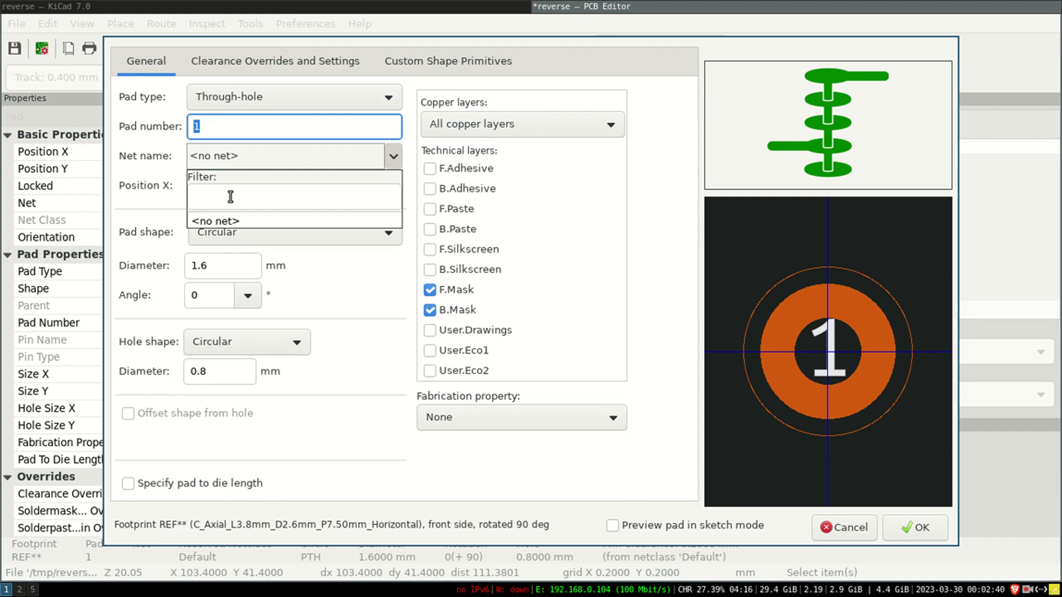
pyautogui.write('net1')
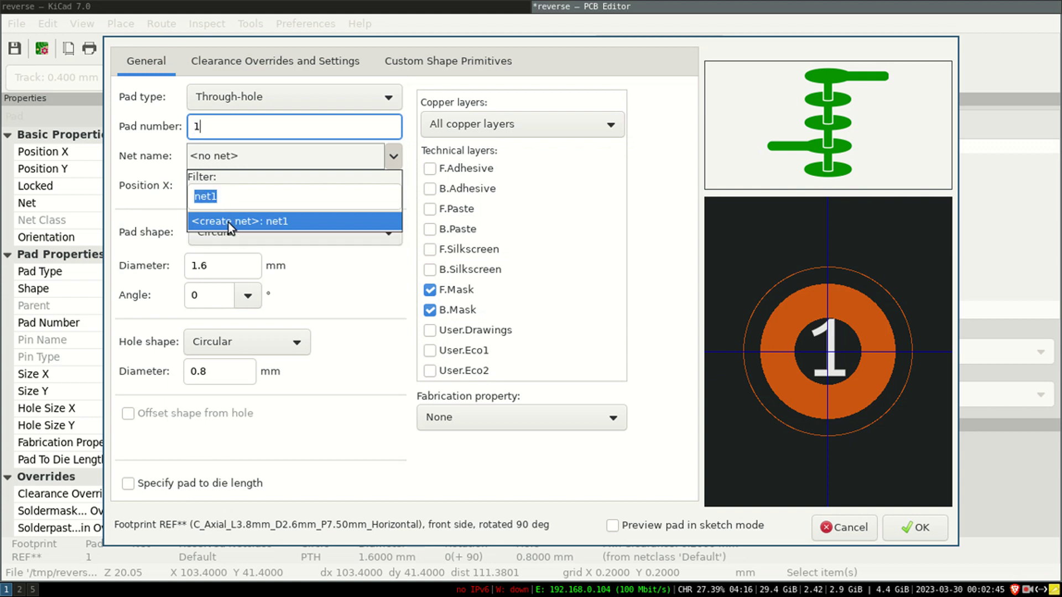
pyautogui.click(228, 222)
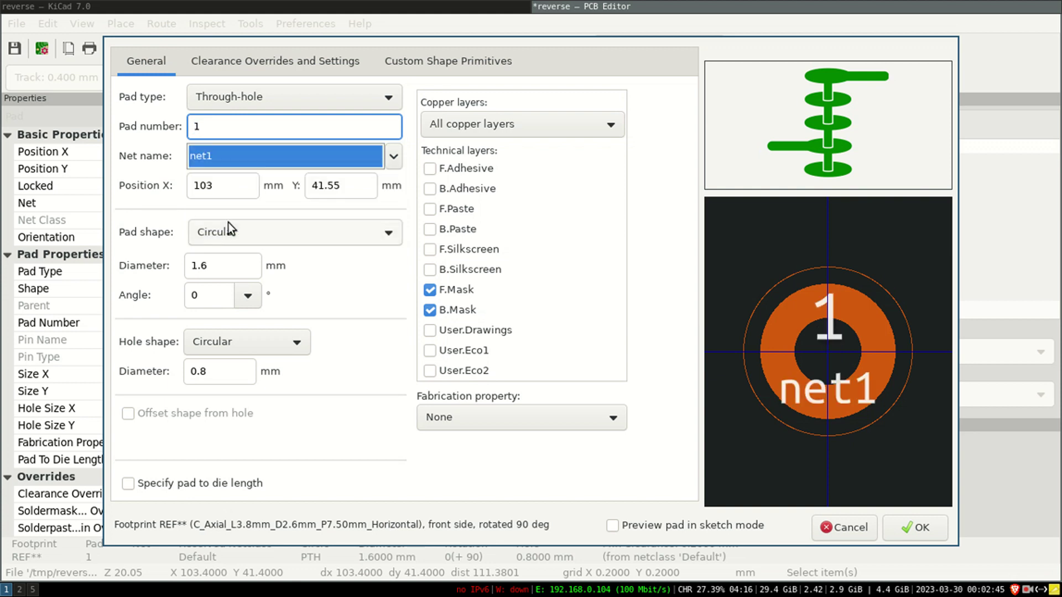
pyautogui.click(946, 536)
# Step: Confirm pad 1's net1 setting, then start a track from that pad and cancel it
pyautogui.click(929, 525)
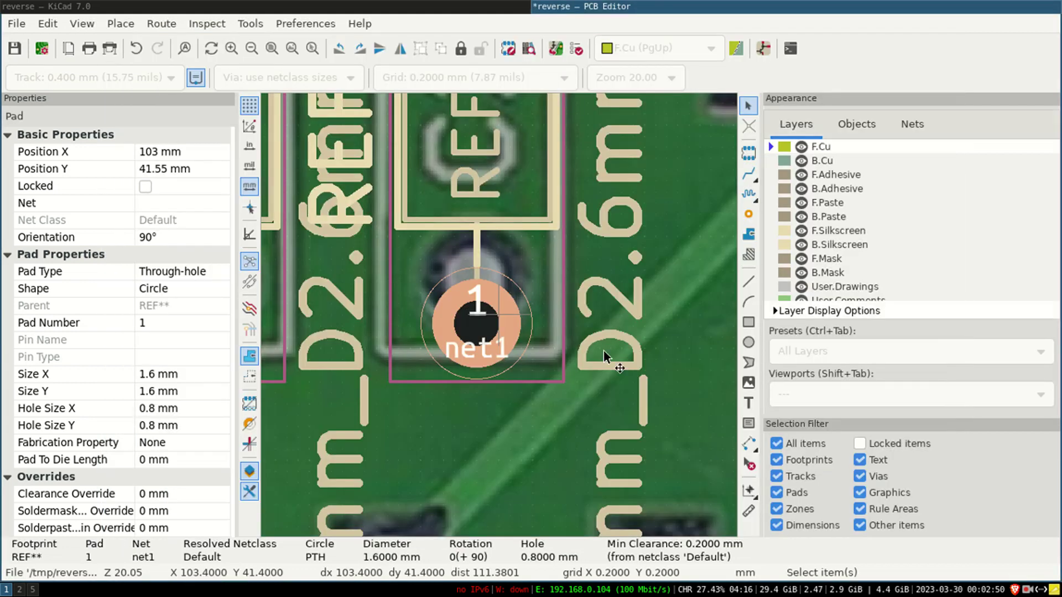
pyautogui.scroll(-4, 452, 337)
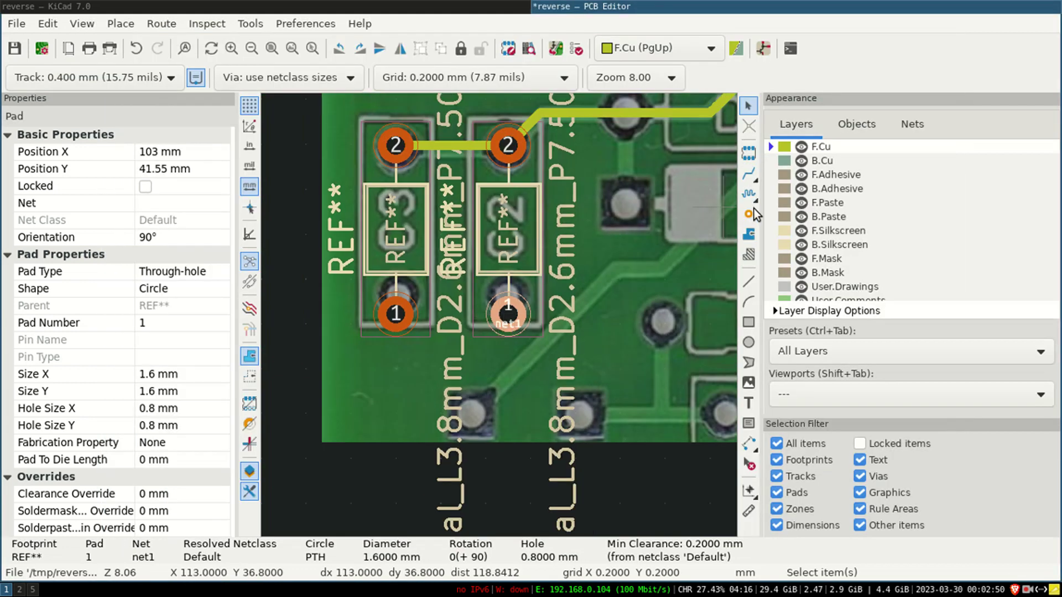
pyautogui.click(749, 173)
pyautogui.click(509, 310)
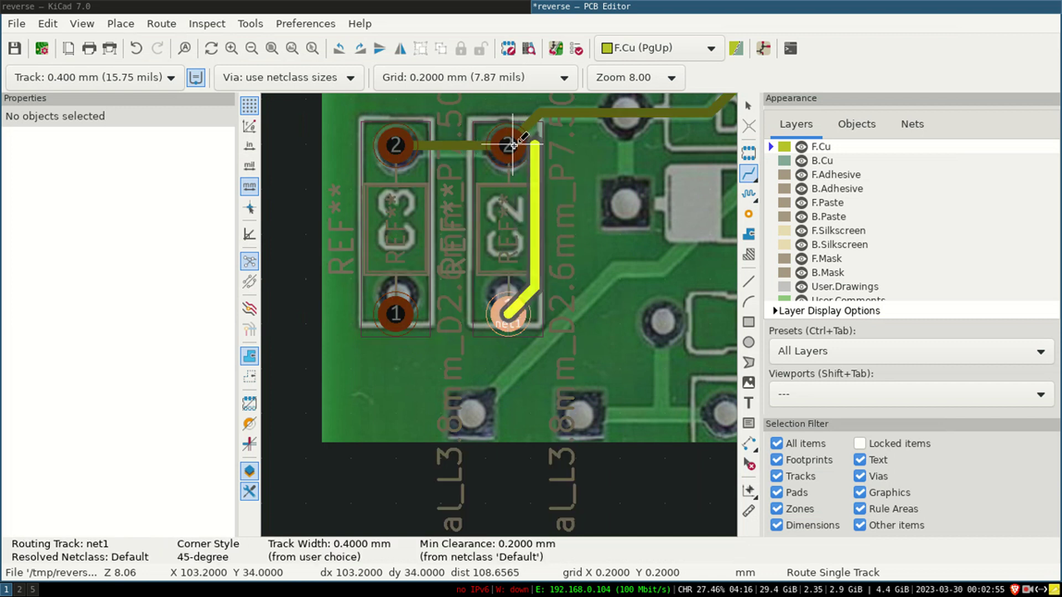
pyautogui.press('Escape')
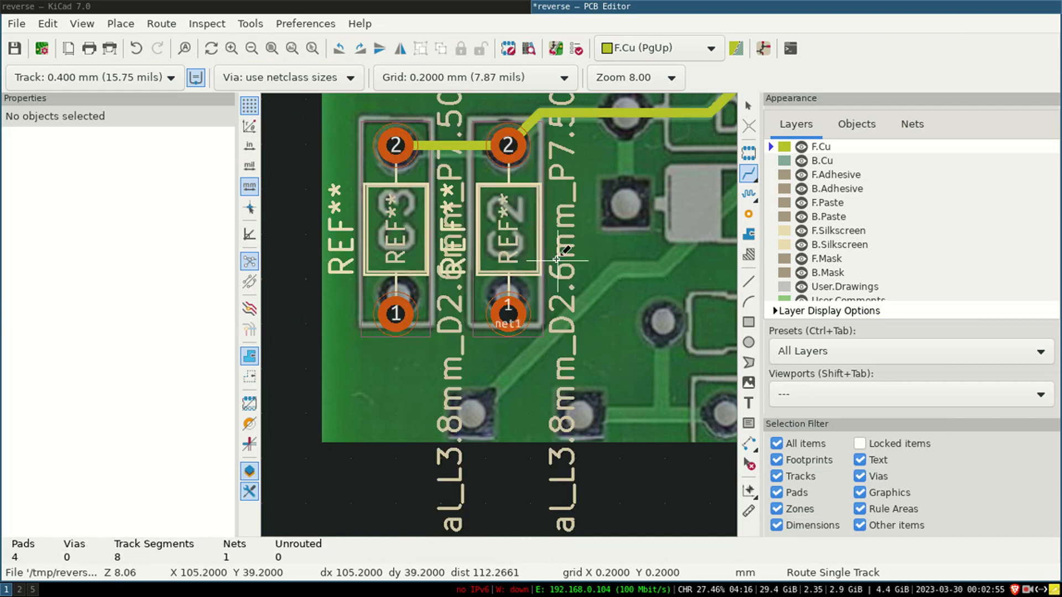
# Step: Select the short angled track segment at the corner near the second capacitor's pad 2
pyautogui.scroll(2, 499, 314)
pyautogui.press('Escape')
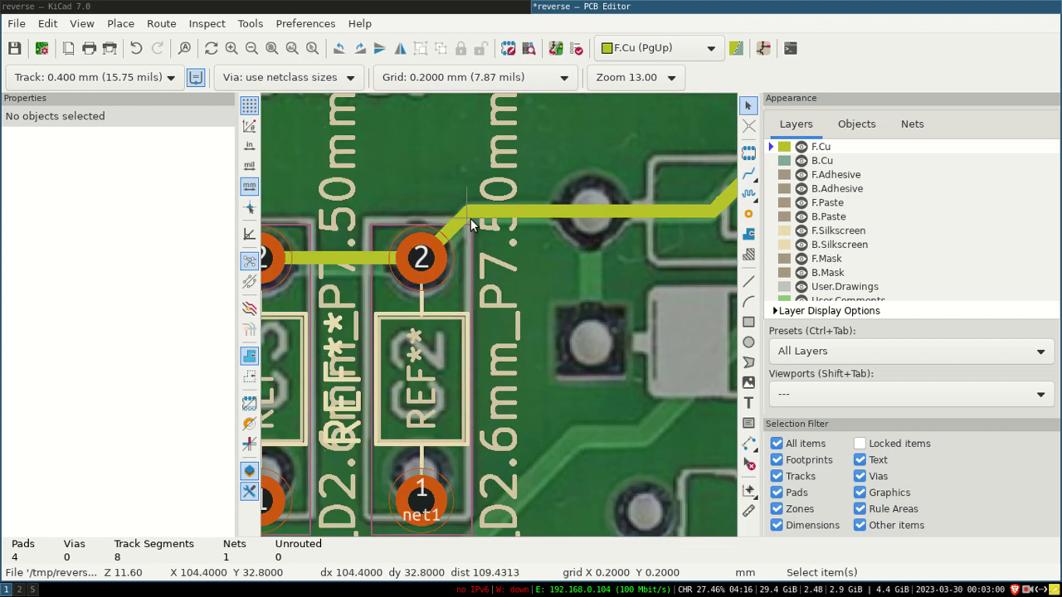
pyautogui.click(479, 214)
pyautogui.click(520, 229)
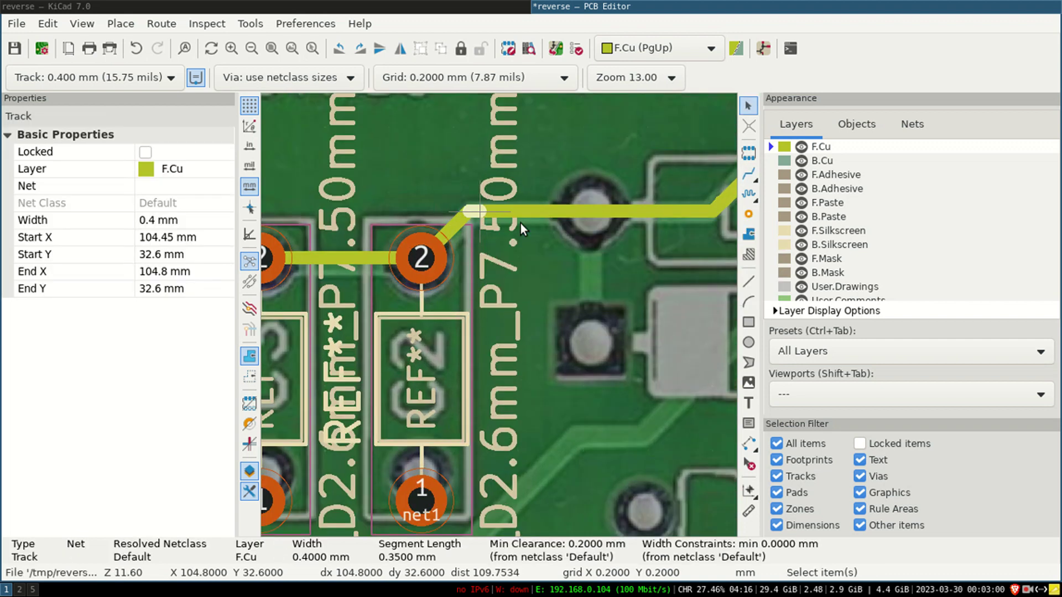
# Step: Put the selected track on a new net 'net2', changing its connected pads to net2 as well
pyautogui.press('e')
pyautogui.click(367, 161)
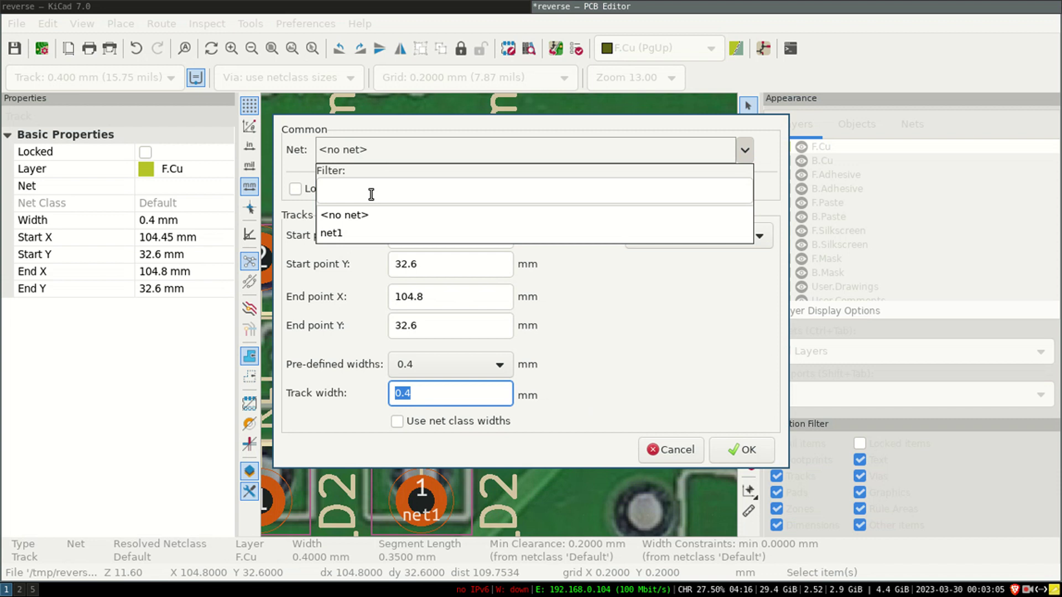
pyautogui.write('net2')
pyautogui.press('Return')
pyautogui.click(750, 449)
pyautogui.click(670, 328)
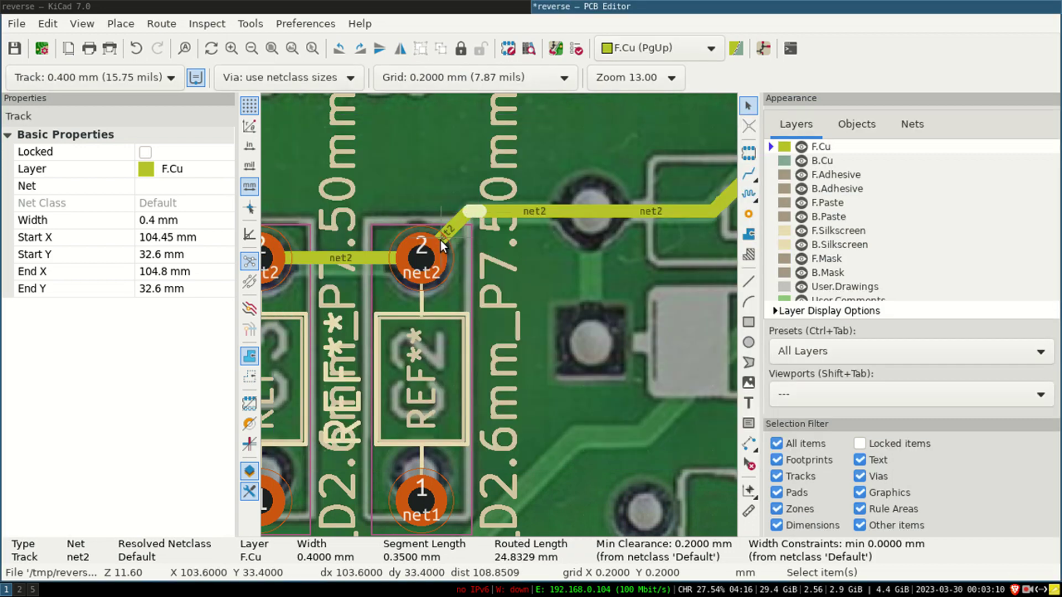
pyautogui.scroll(-4, 499, 338)
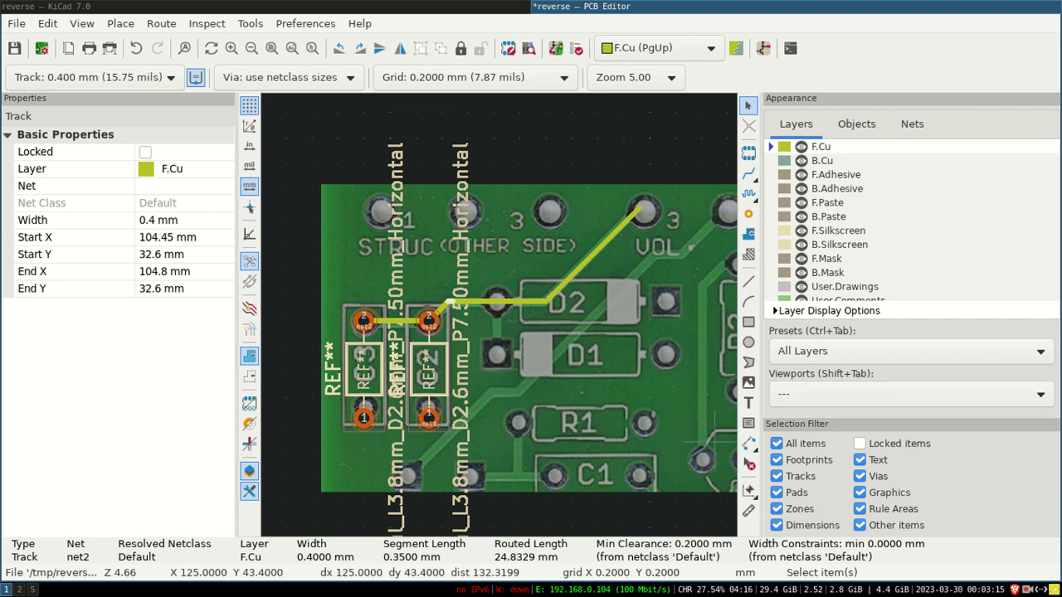
pyautogui.press('super+n')
pyautogui.moveTo(417, 366); pyautogui.dragTo(302, 352)
pyautogui.click(750, 147)
pyautogui.scroll(-5, 499, 315)
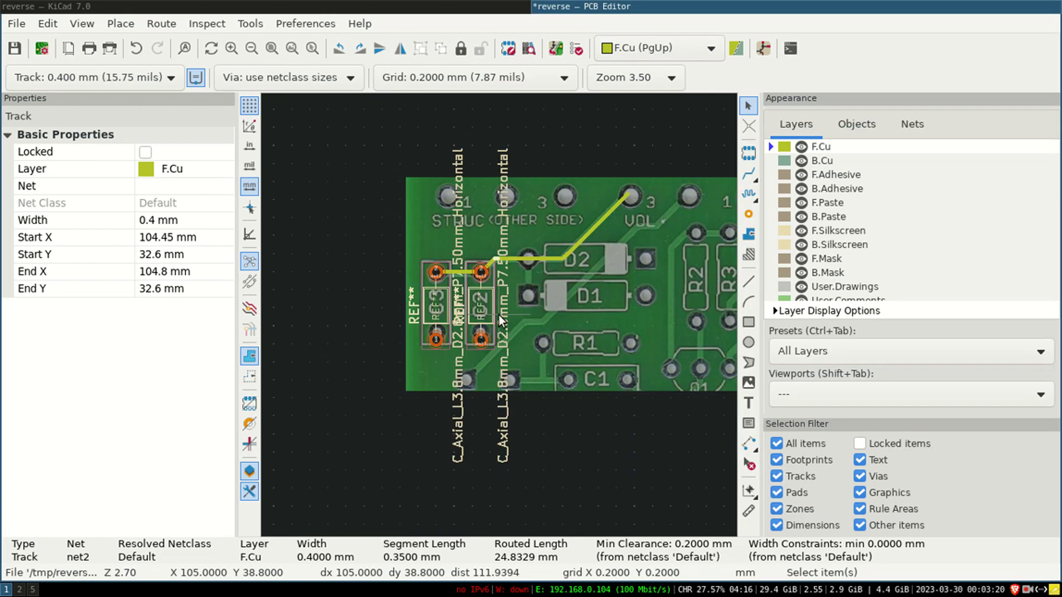
pyautogui.scroll(4, 499, 315)
pyautogui.scroll(-1, 499, 315)
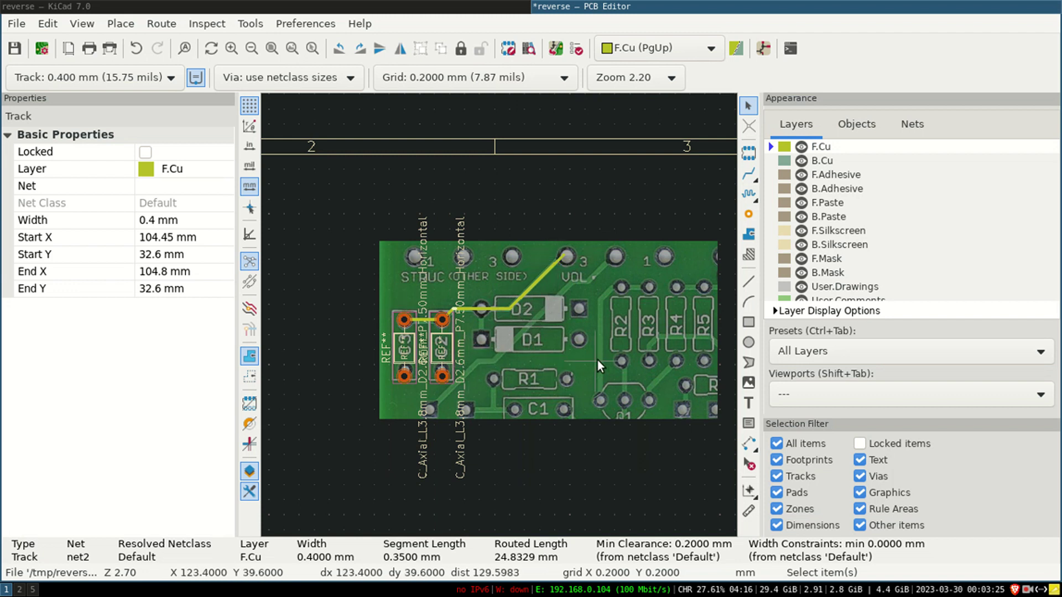
pyautogui.scroll(-2, 824, 260)
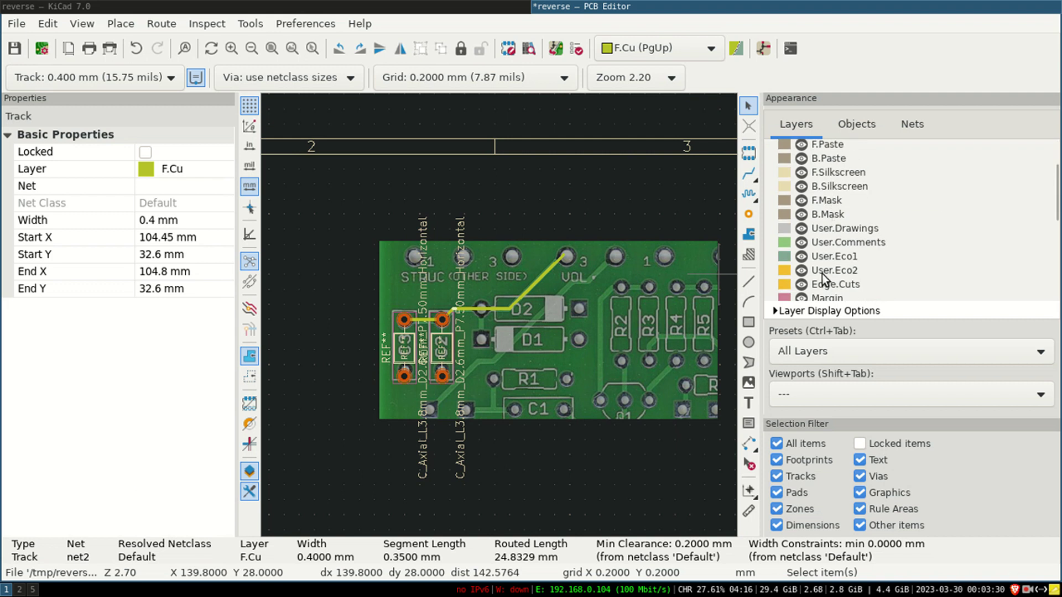
pyautogui.scroll(-1, 822, 274)
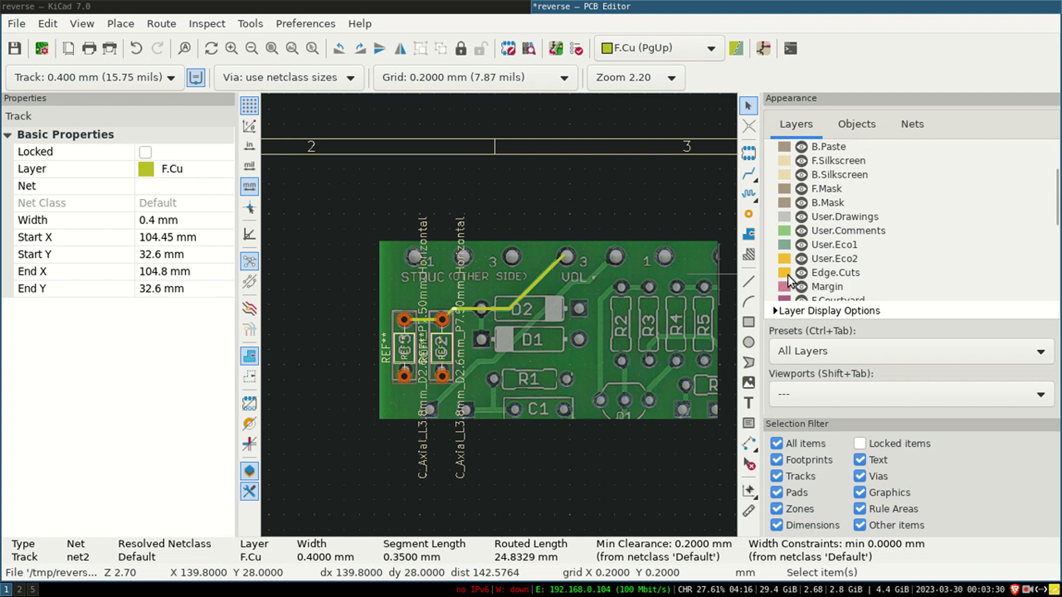
# Step: Draw a 0.1 mm Edge.Cuts rectangle from 94.6, 23.4 mm to 139.8, 47.2 mm around the board photo
pyautogui.click(770, 273)
pyautogui.click(750, 321)
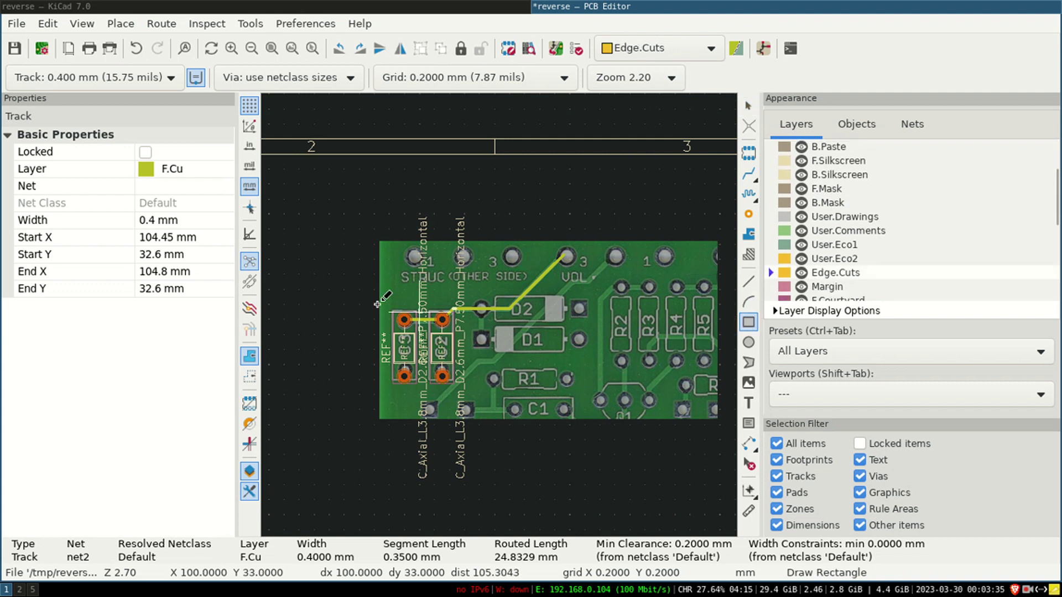
pyautogui.click(378, 240)
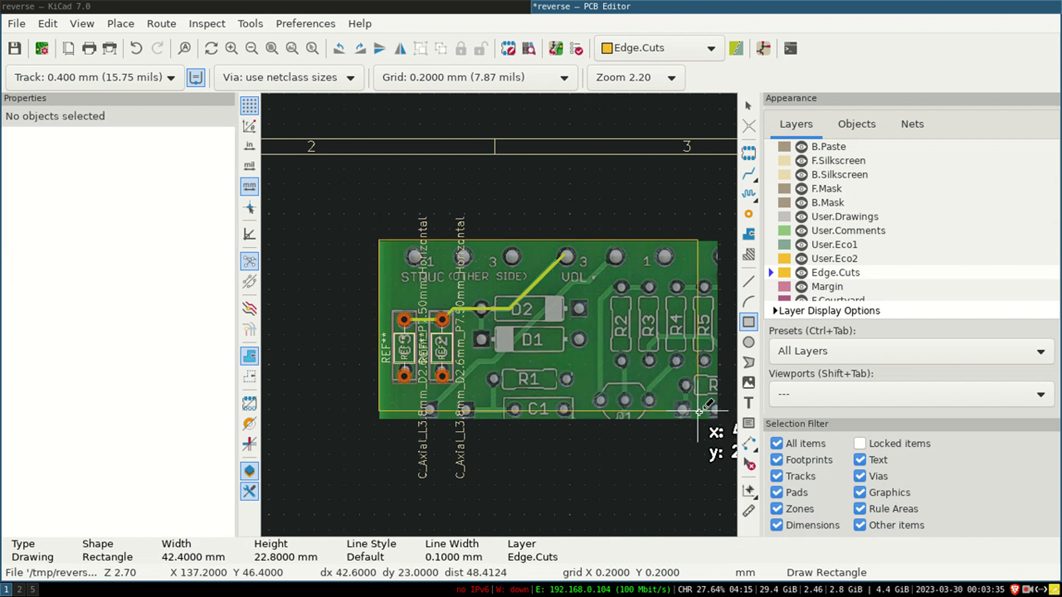
pyautogui.click(719, 419)
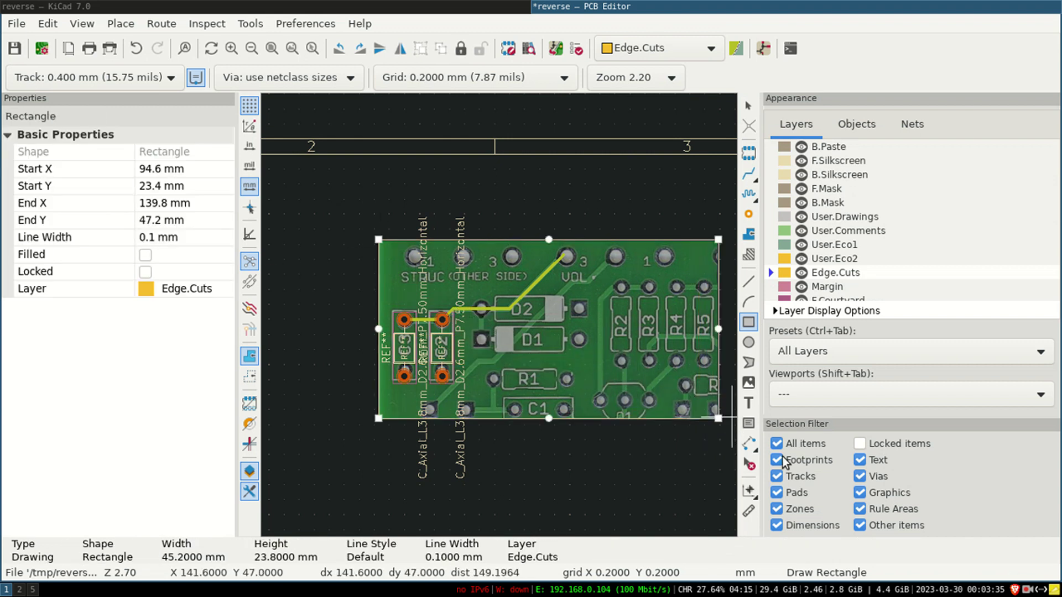
pyautogui.click(514, 460)
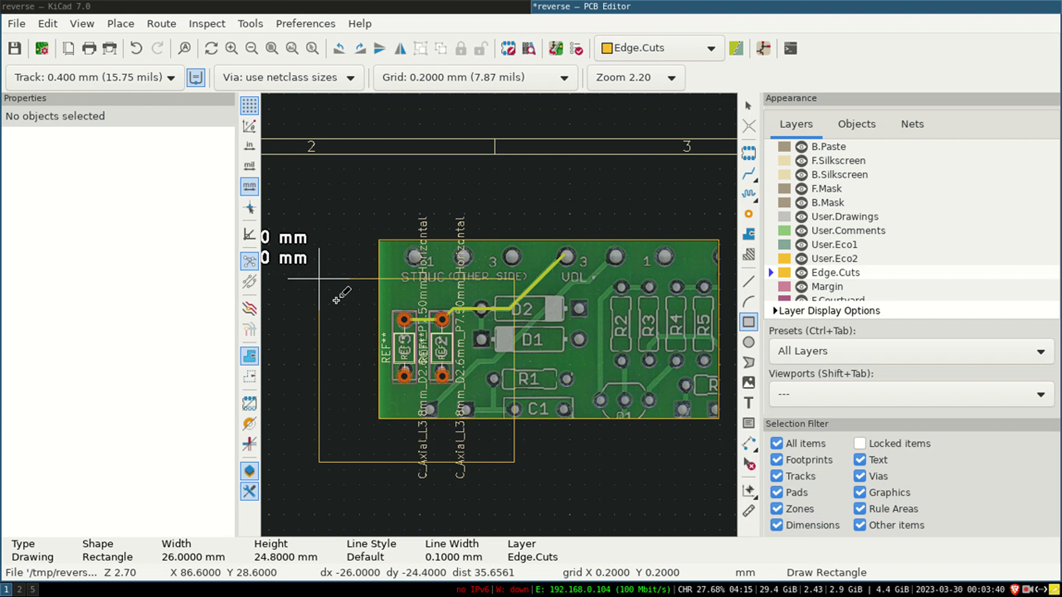
pyautogui.press('Escape')
# Step: Open the board in the 3D Viewer and rotate it to show both capacitors and the track
pyautogui.click(81, 23)
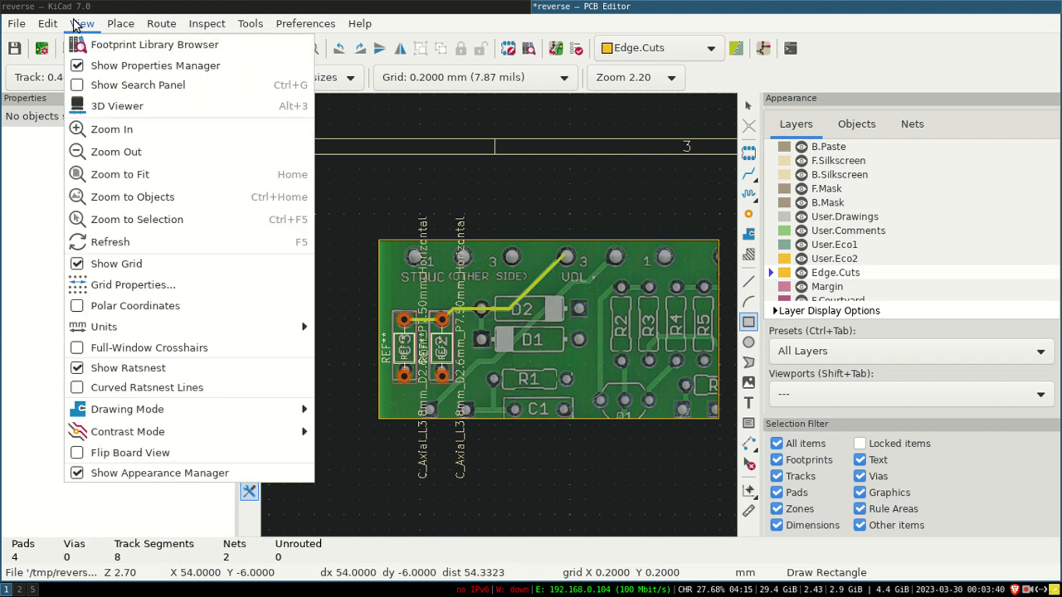
pyautogui.click(117, 106)
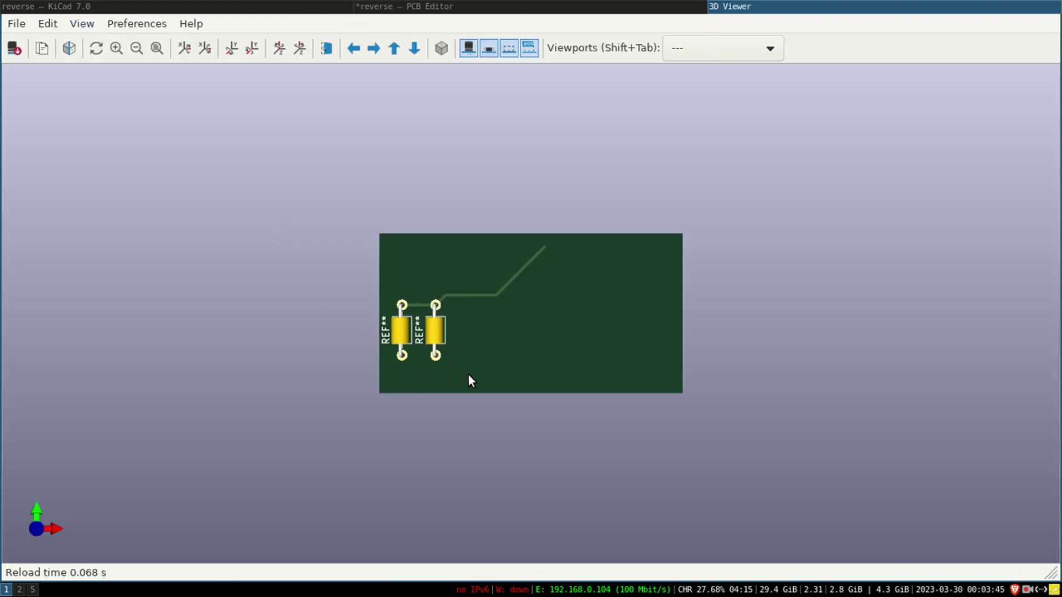
pyautogui.moveTo(457, 369); pyautogui.dragTo(496, 284)
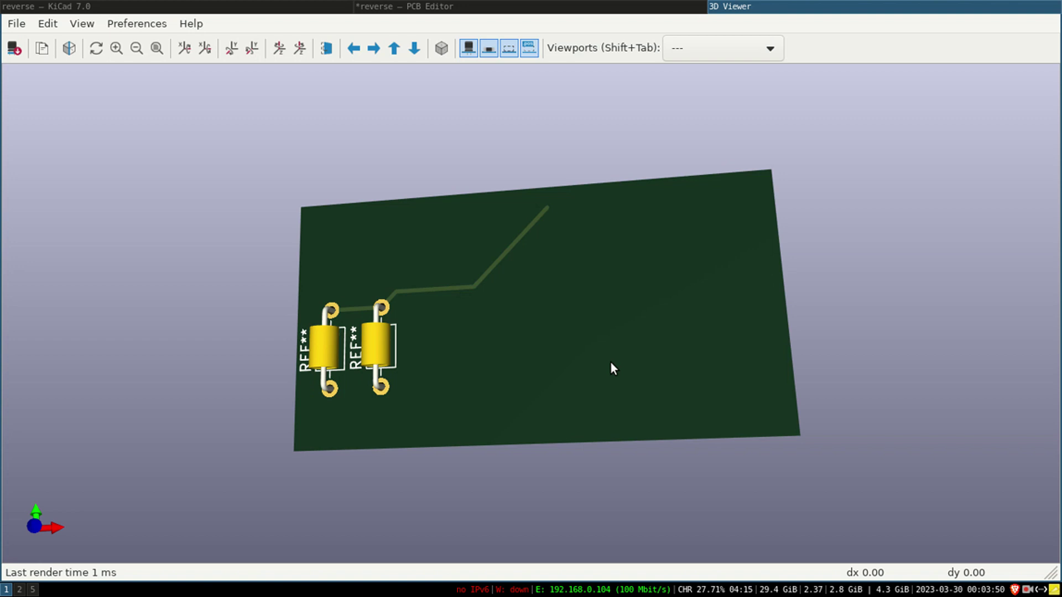
pyautogui.moveTo(323, 344); pyautogui.dragTo(484, 331)
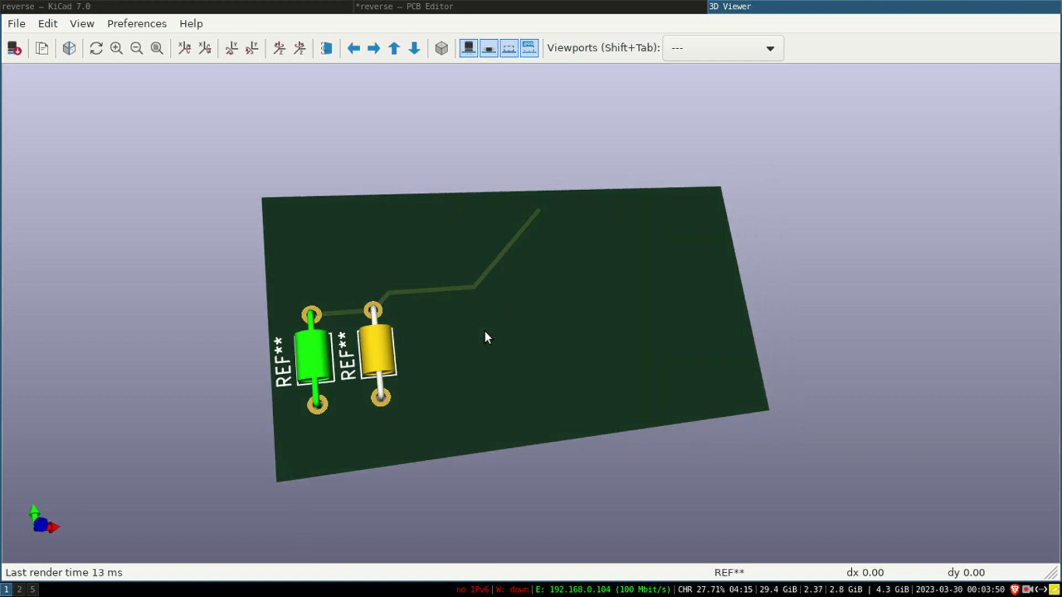
pyautogui.hotkey('alt', 'Tab')
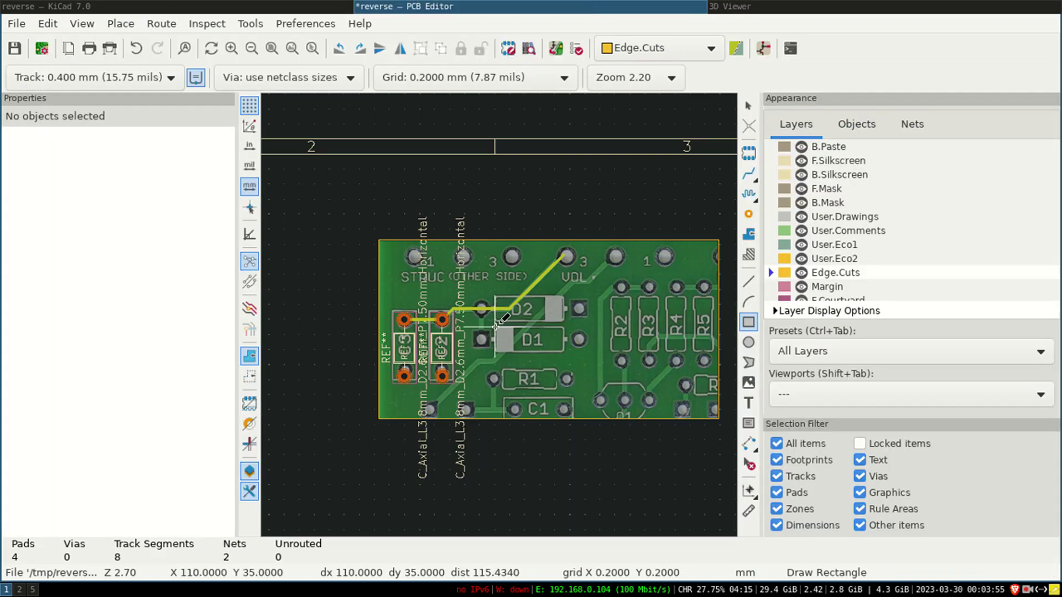
pyautogui.scroll(3, 505, 323)
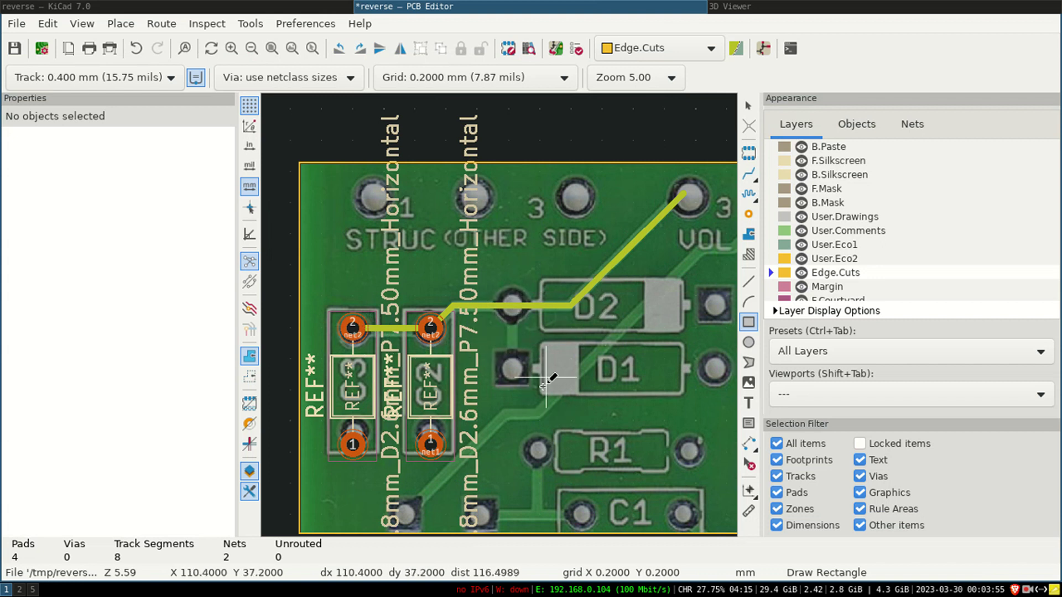
pyautogui.scroll(-1, 539, 287)
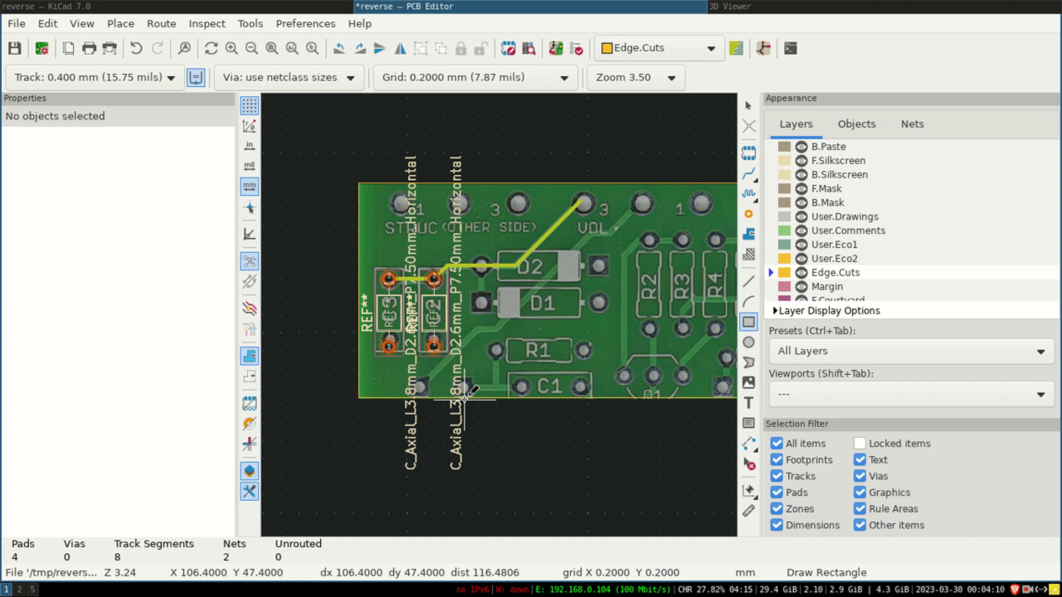
pyautogui.scroll(-4, 557, 434)
pyautogui.scroll(4, 500, 315)
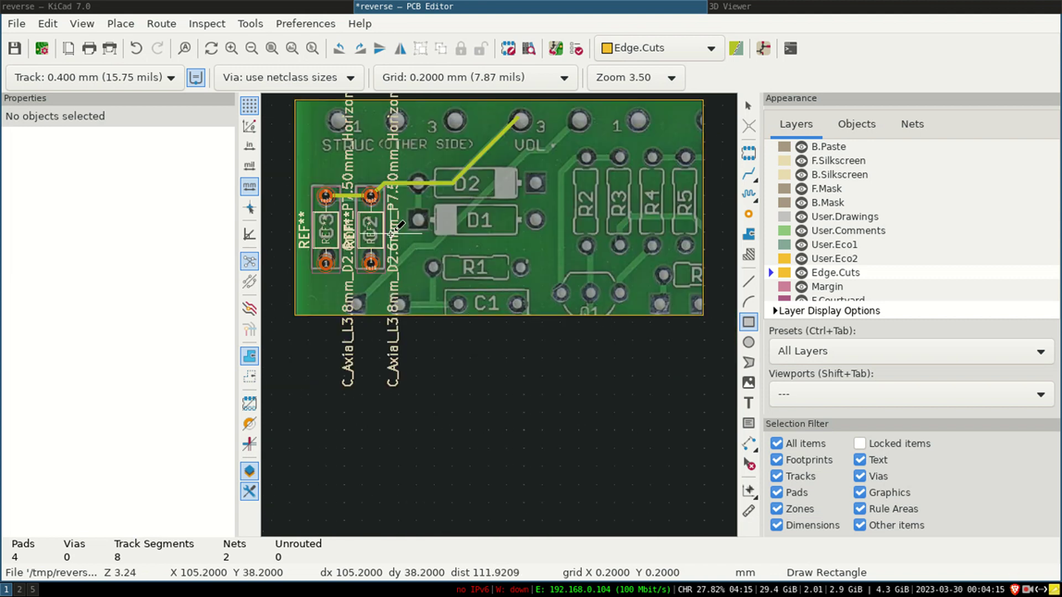
pyautogui.scroll(3, 499, 314)
pyautogui.scroll(-2, 499, 314)
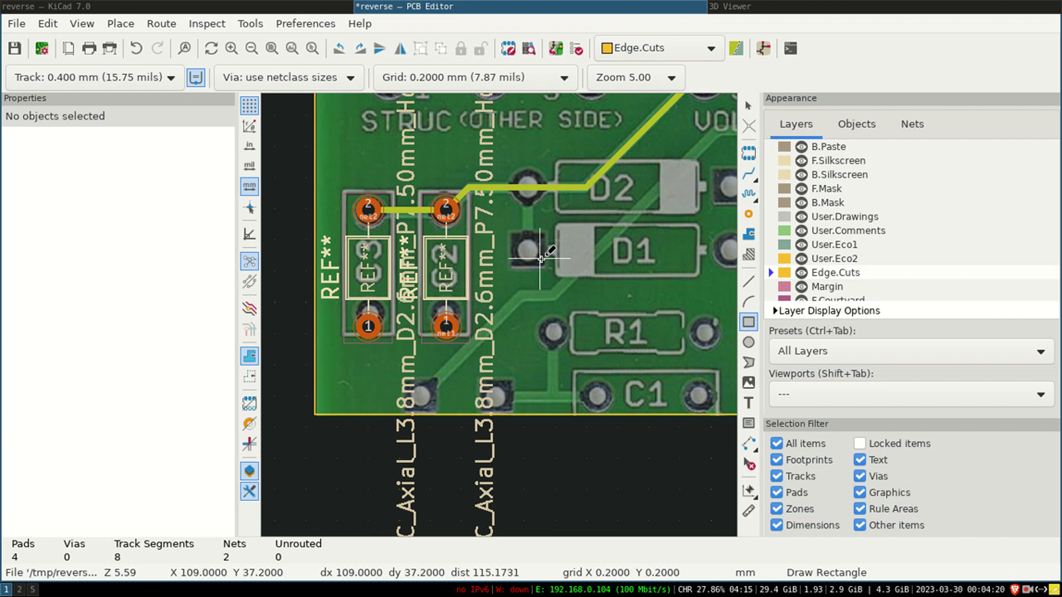
pyautogui.scroll(-2, 541, 259)
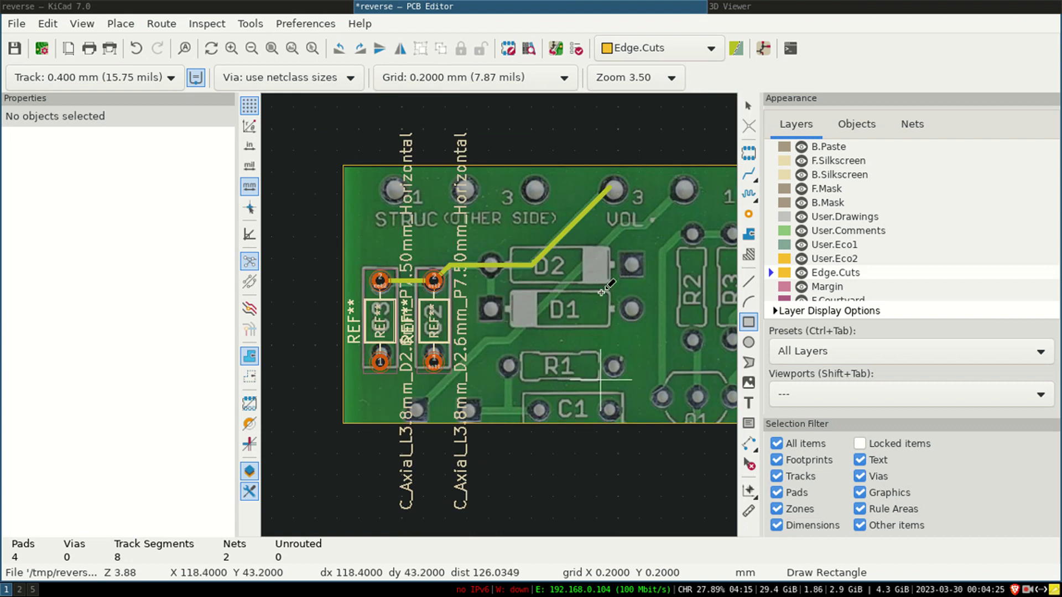
pyautogui.click(17, 25)
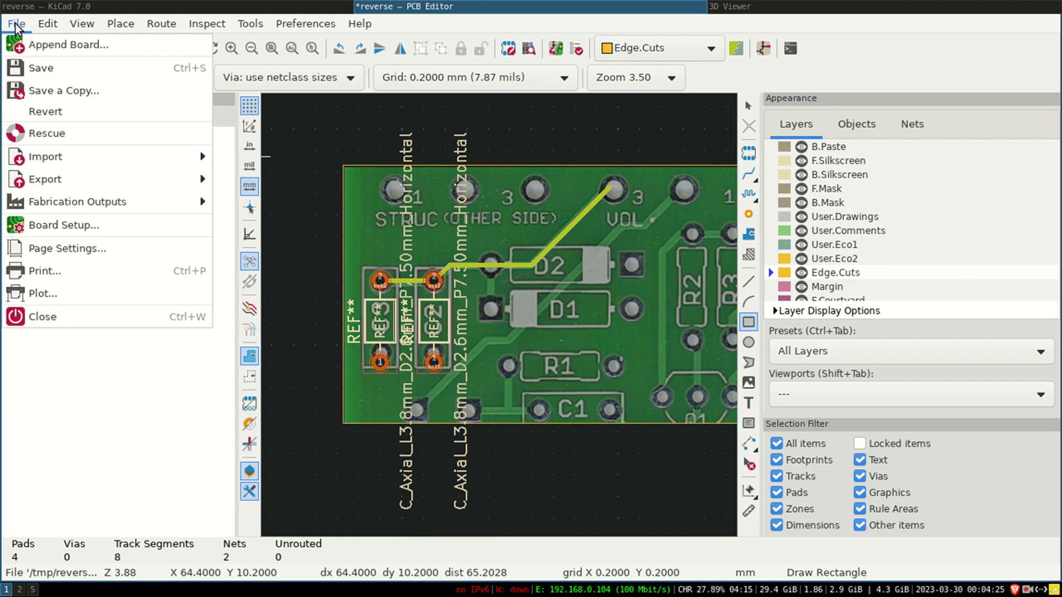
pyautogui.moveTo(78, 180)
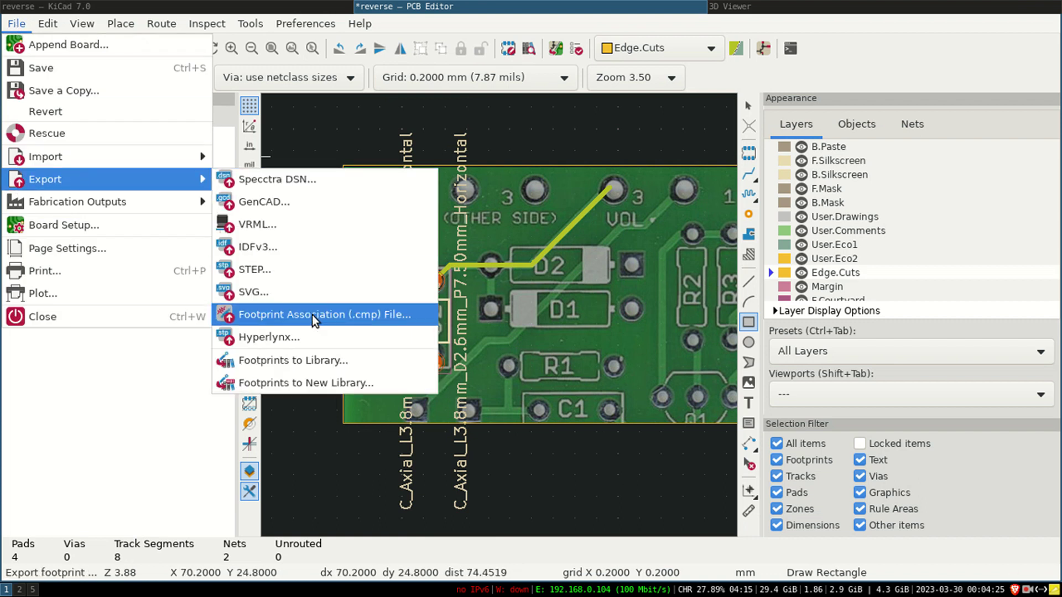
pyautogui.moveTo(131, 205)
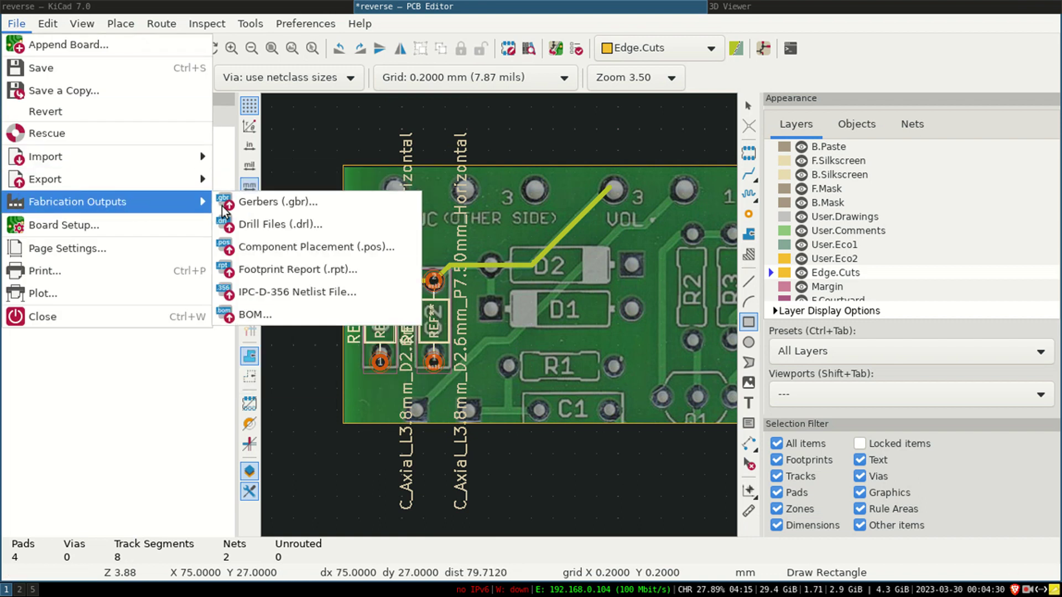
pyautogui.click(550, 468)
pyautogui.scroll(-2, 591, 464)
pyautogui.scroll(1, 499, 314)
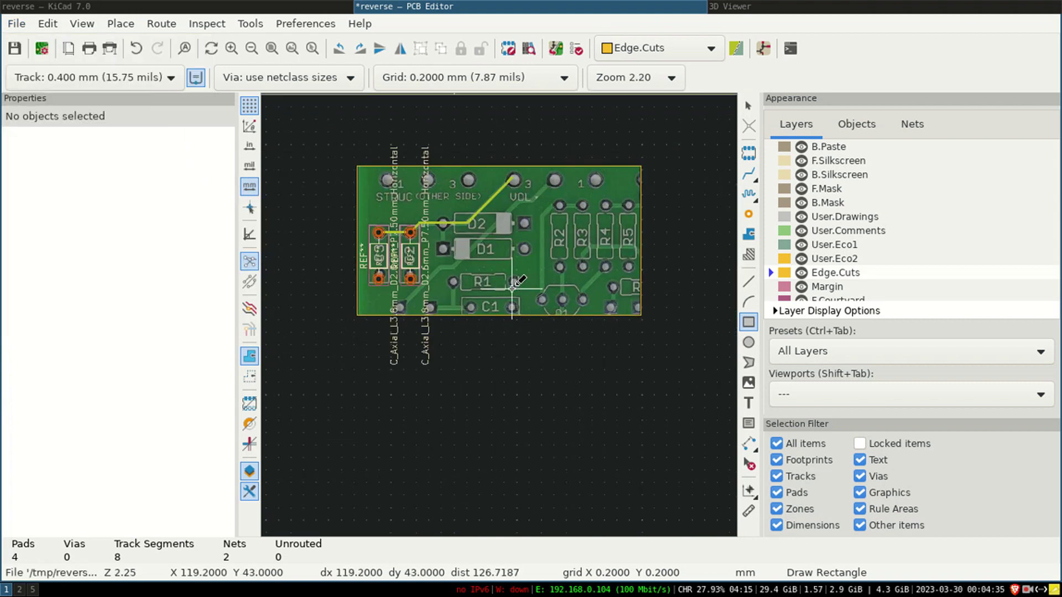